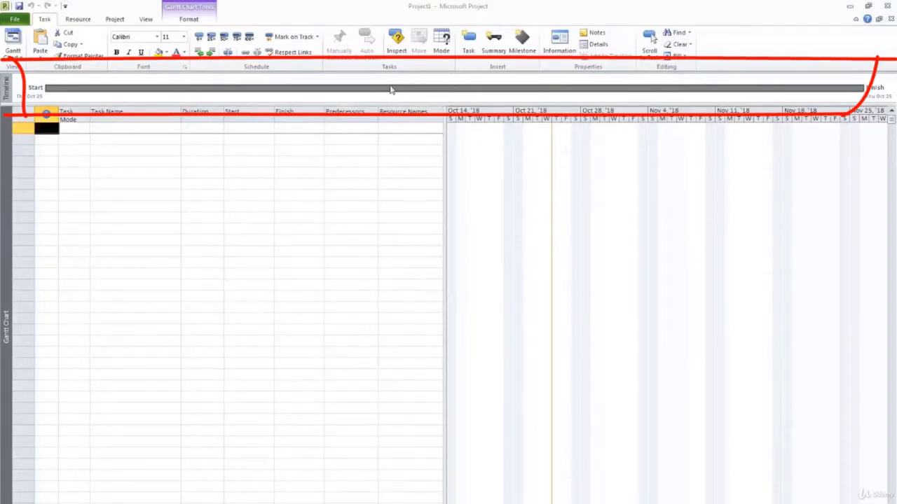
Select the timeline strip above the task table so Timeline Tools becomes active
{"action": "left_click", "coordinate": [396, 89]}
Collapse the timeline pane and widen the task table to reveal more columns
{"action": "left_click_drag", "start_coordinate": [403, 102], "coordinate": [404, 71]}
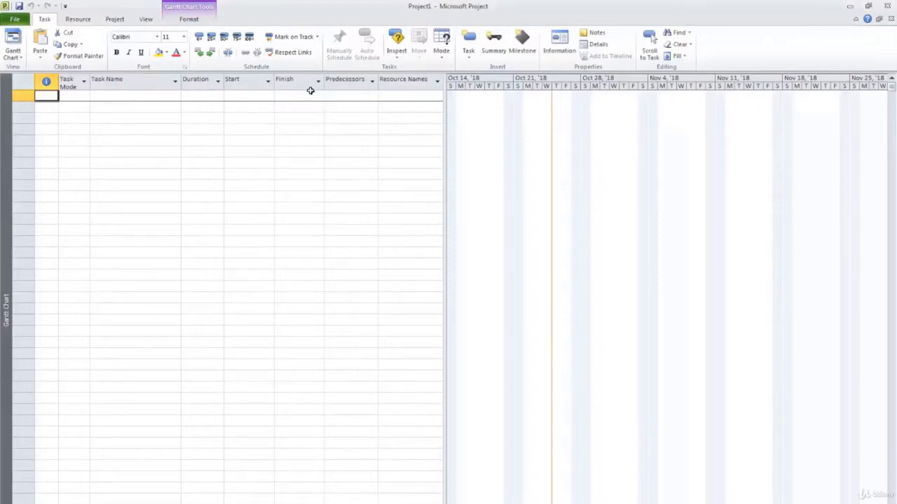
{"action": "left_click_drag", "start_coordinate": [444, 94], "coordinate": [621, 105]}
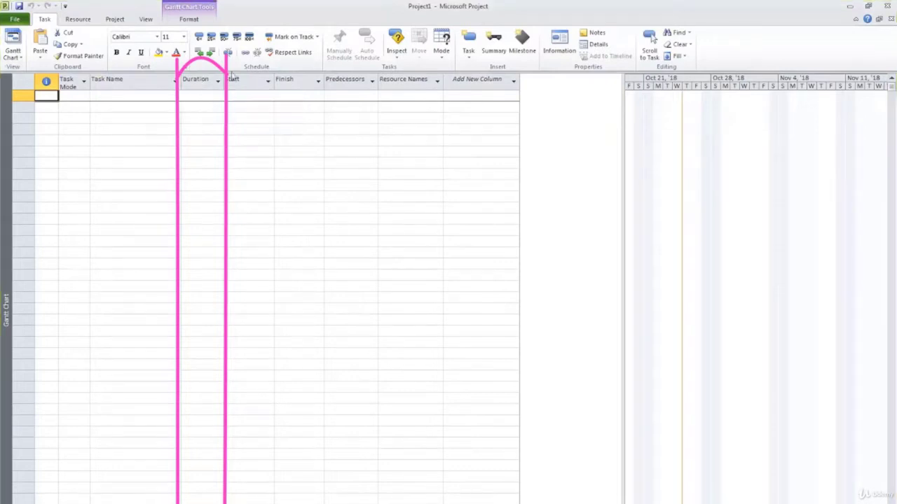
Browse task 1's Start date calendar without picking a date, then select row 1
{"action": "left_click", "coordinate": [265, 96]}
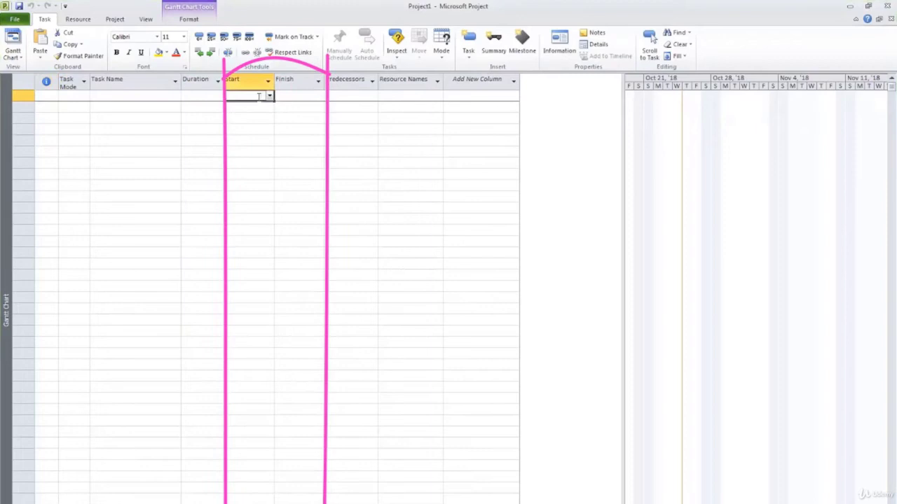
{"action": "left_click", "coordinate": [269, 96]}
{"action": "left_click", "coordinate": [267, 107]}
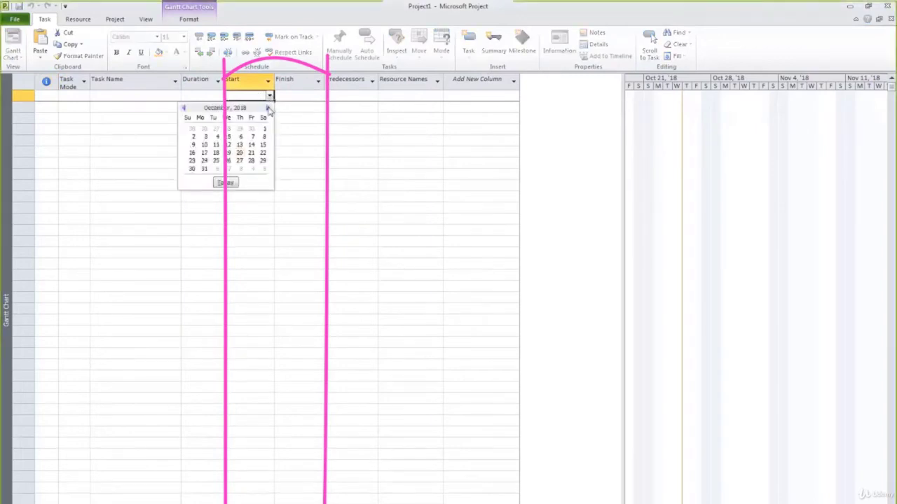
{"action": "left_click", "coordinate": [267, 107]}
{"action": "left_click", "coordinate": [267, 108]}
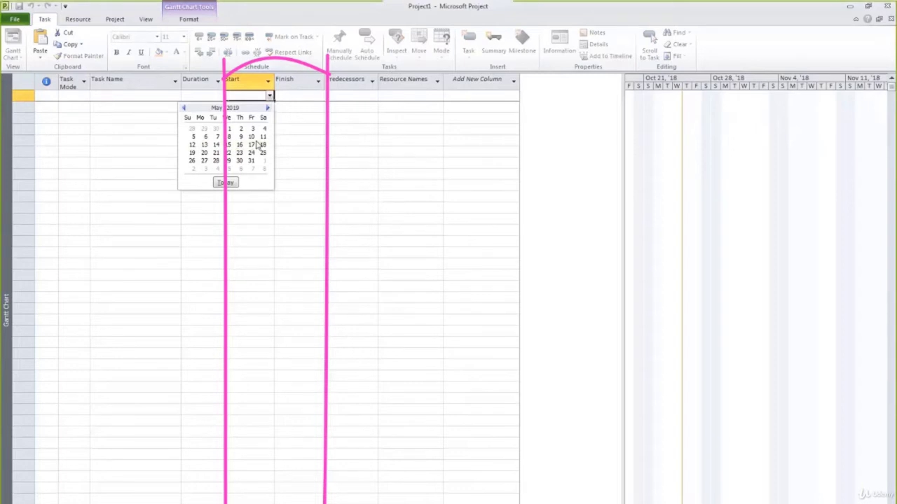
{"action": "left_click", "coordinate": [275, 125]}
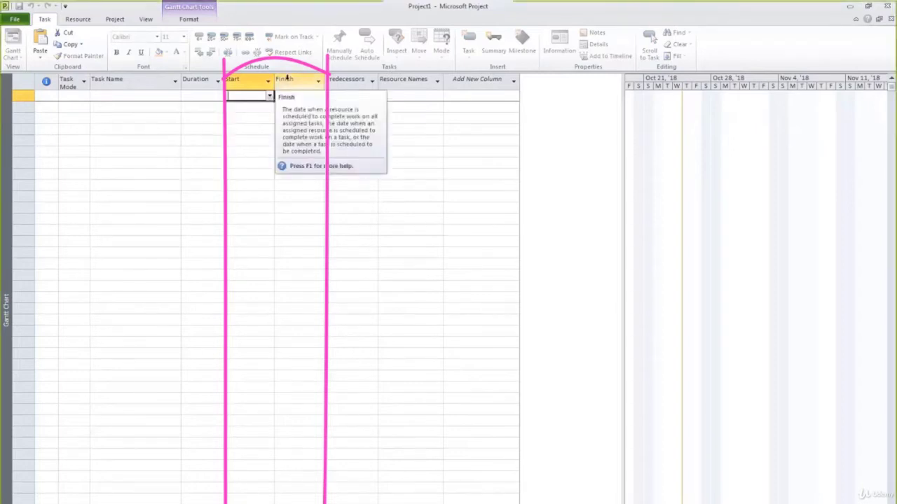
{"action": "left_click", "coordinate": [264, 118]}
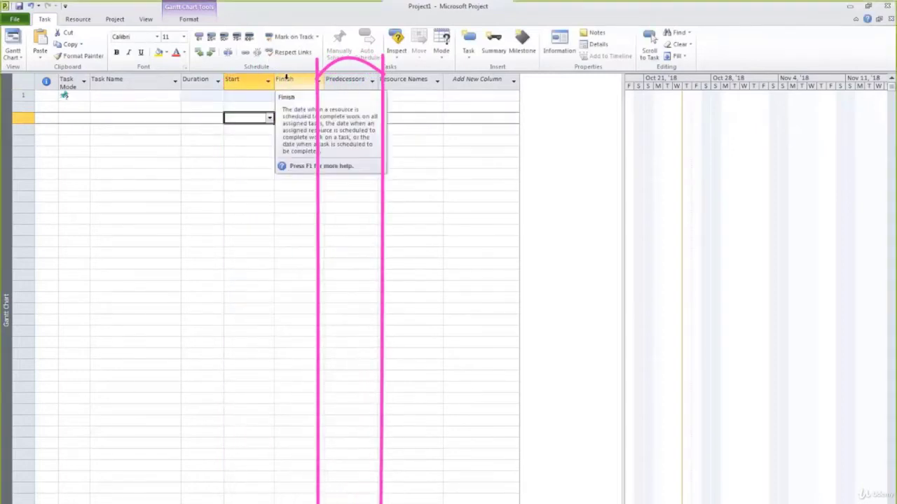
{"action": "left_click", "coordinate": [40, 96]}
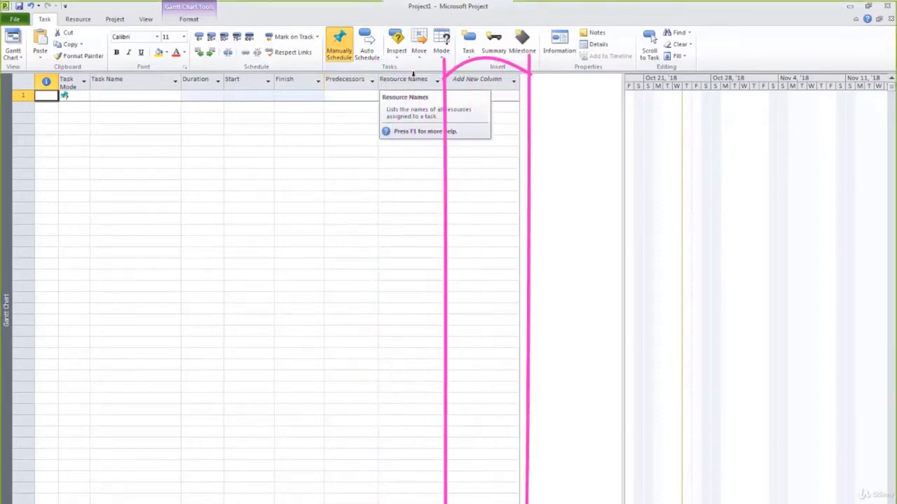
Add a % Complete column to the task table
{"action": "left_click", "coordinate": [490, 82]}
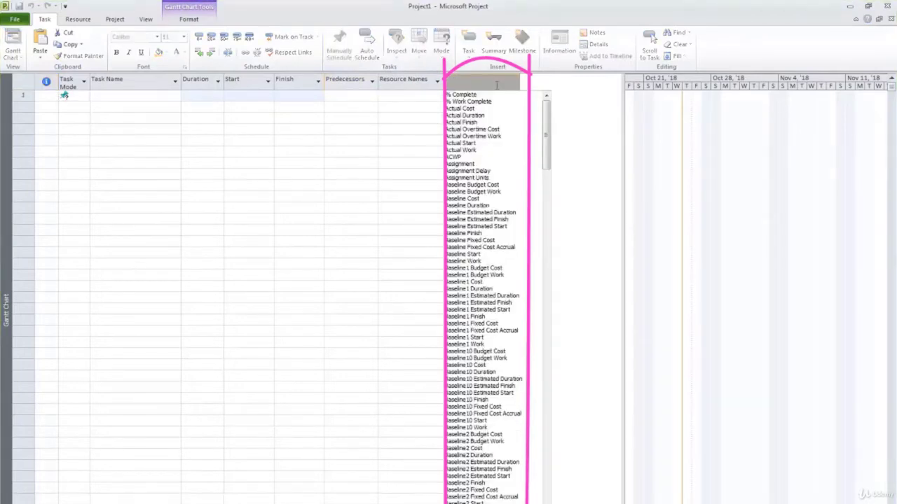
{"action": "mouse_move", "coordinate": [546, 112]}
{"action": "left_mouse_down"}
{"action": "mouse_move", "coordinate": [544, 173]}
{"action": "mouse_move", "coordinate": [546, 114]}
{"action": "left_mouse_up"}
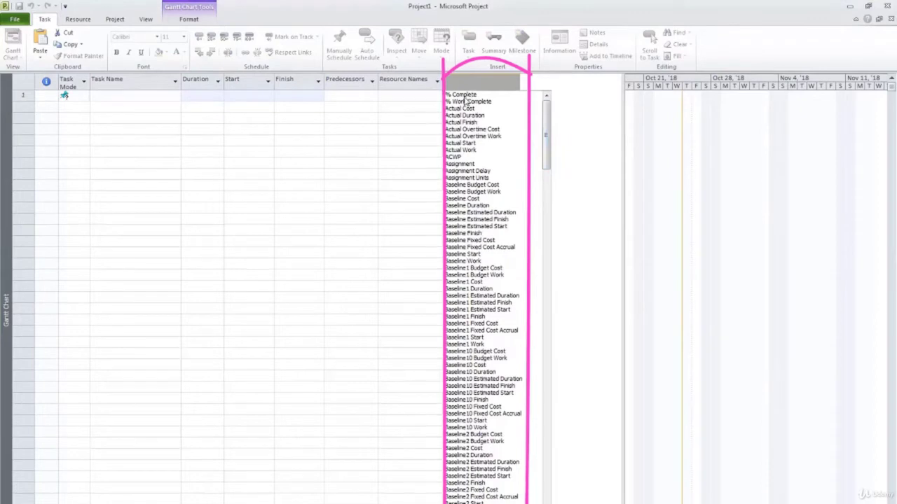
{"action": "left_click", "coordinate": [463, 94]}
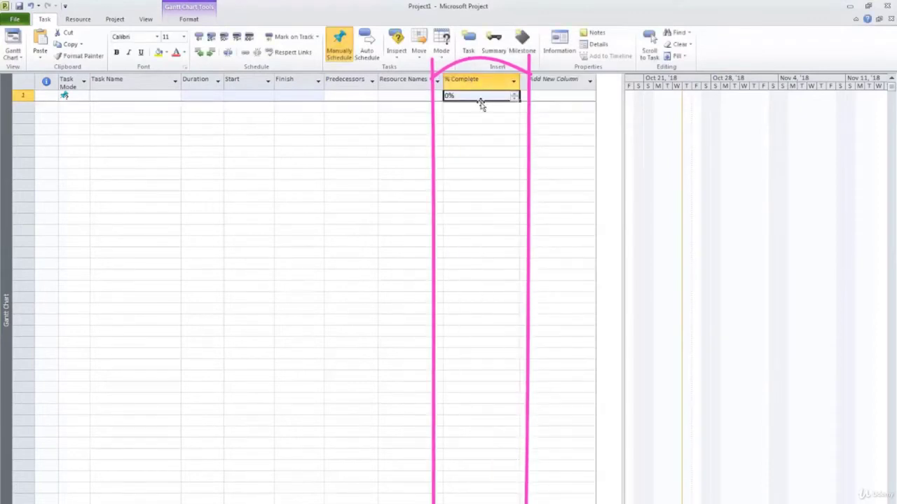
Enter a sample 'Task A' at 75% complete, then undo the demo entry and column
{"action": "left_click", "coordinate": [126, 100]}
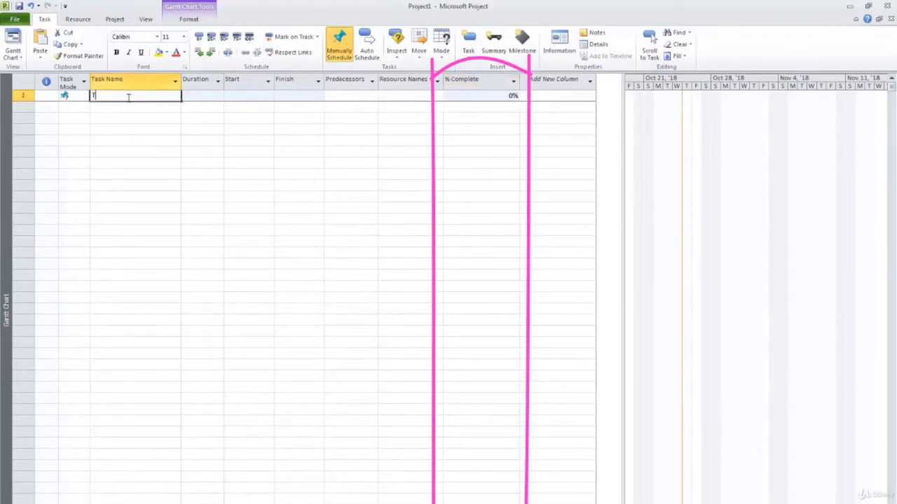
{"action": "type", "text": "Task A"}
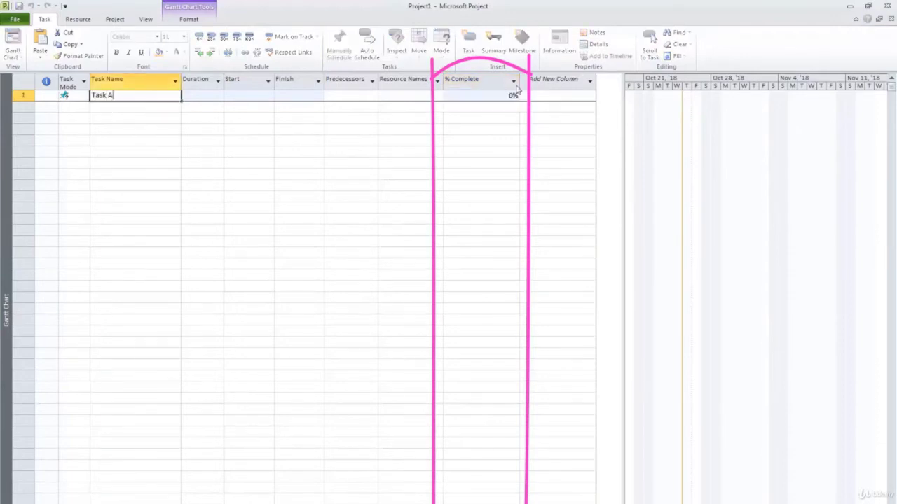
{"action": "left_click", "coordinate": [493, 99]}
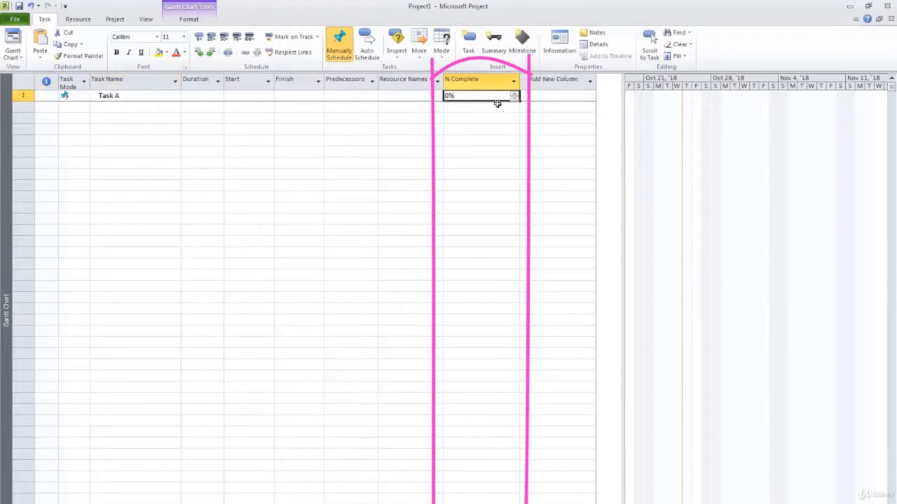
{"action": "type", "text": "75"}
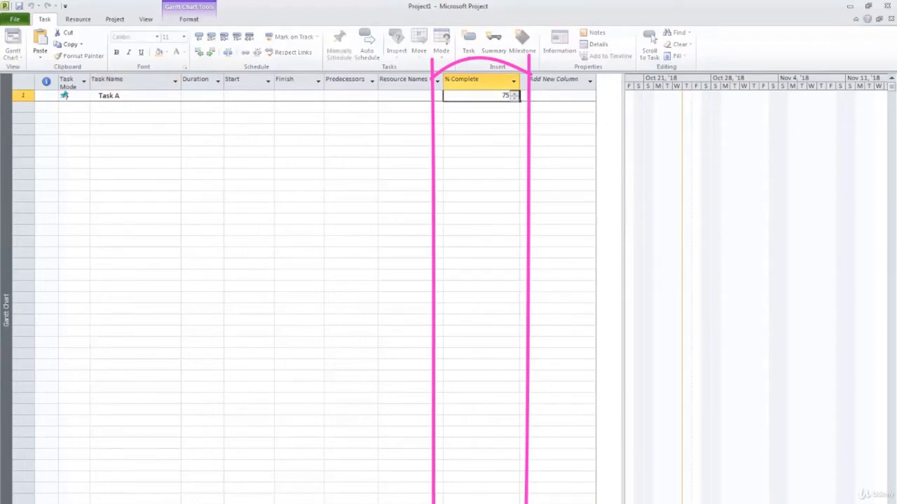
{"action": "left_click", "coordinate": [498, 105]}
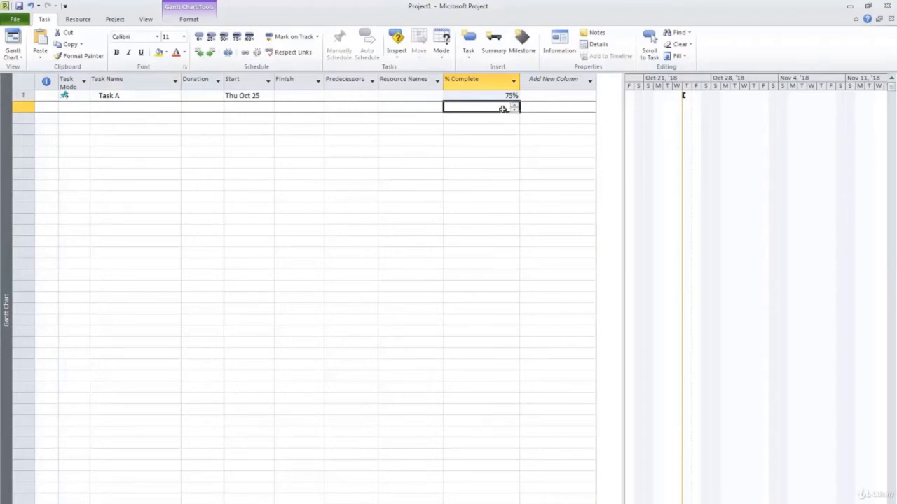
{"action": "key", "text": "ctrl+z"}
{"action": "key", "text": "ctrl+z"}
{"action": "key", "text": "ctrl+z"}
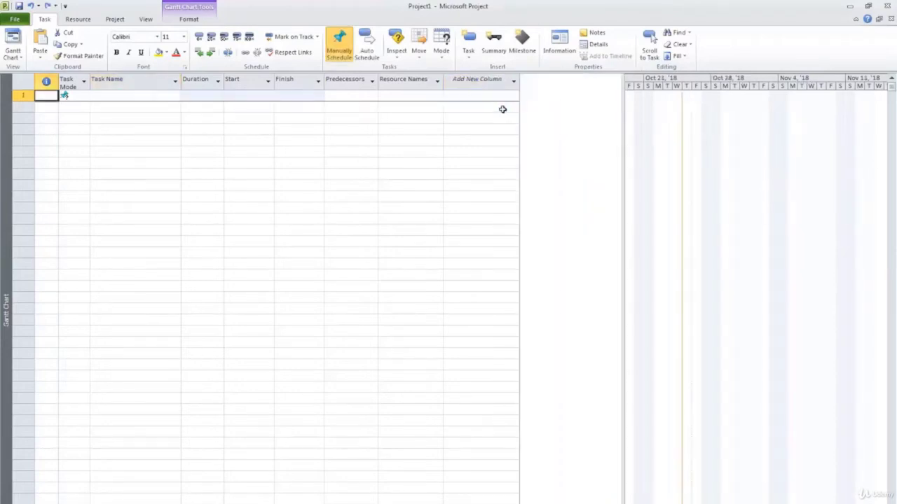
Name task 1 'Remove furniture' with a 2 days duration
{"action": "left_click", "coordinate": [121, 96]}
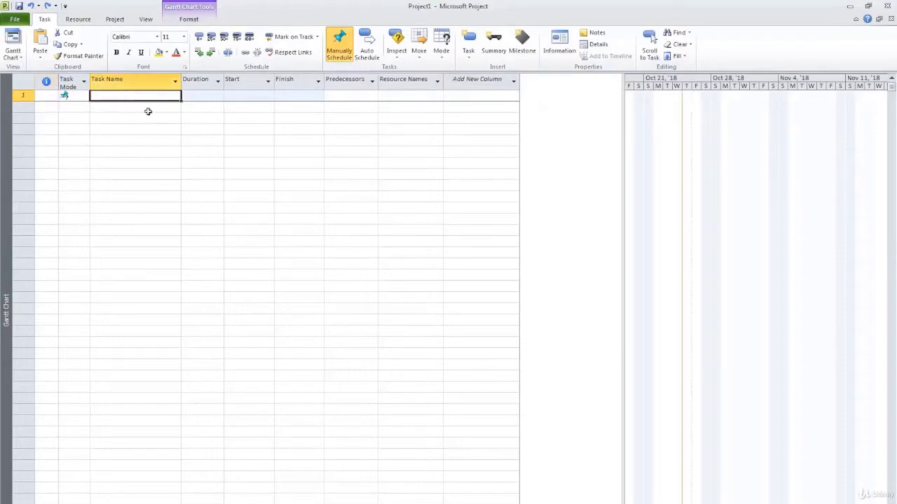
{"action": "type", "text": "Remo"}
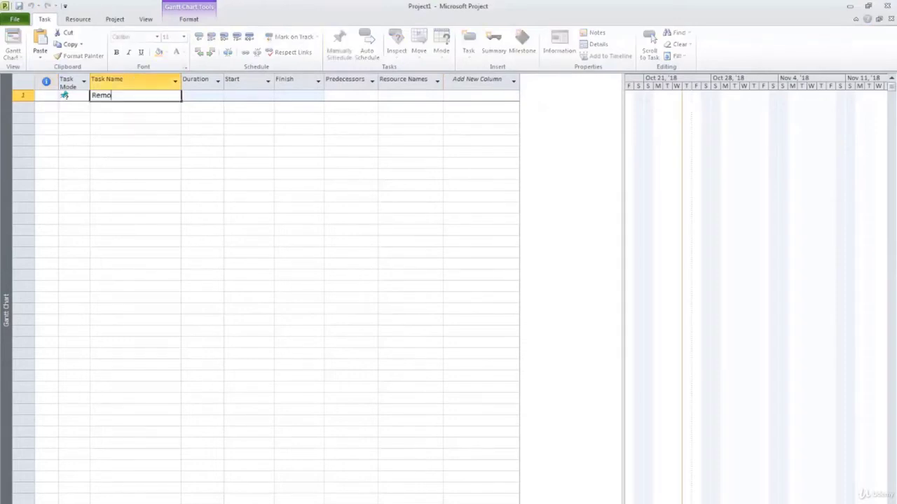
{"action": "type", "text": "ve furniture"}
{"action": "key", "text": "Tab"}
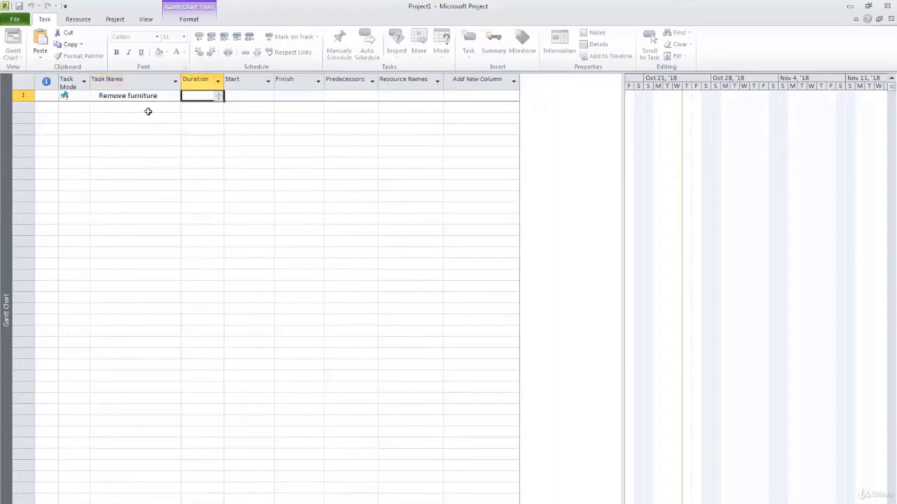
{"action": "type", "text": "2 days"}
{"action": "key", "text": "Tab"}
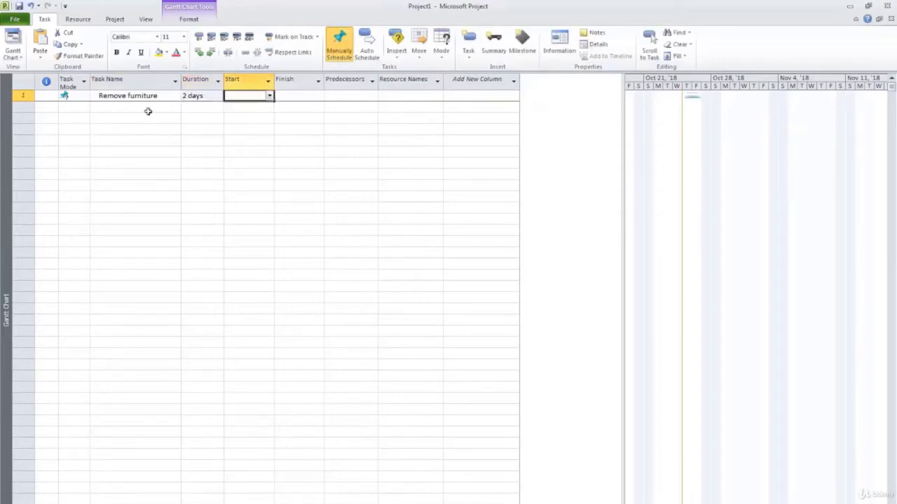
Set its start date to April 8, 2019 and assign Brother as its resource
{"action": "left_click", "coordinate": [269, 95]}
{"action": "left_click", "coordinate": [267, 108]}
{"action": "left_click", "coordinate": [267, 108]}
{"action": "left_click", "coordinate": [267, 108]}
{"action": "left_click", "coordinate": [267, 108]}
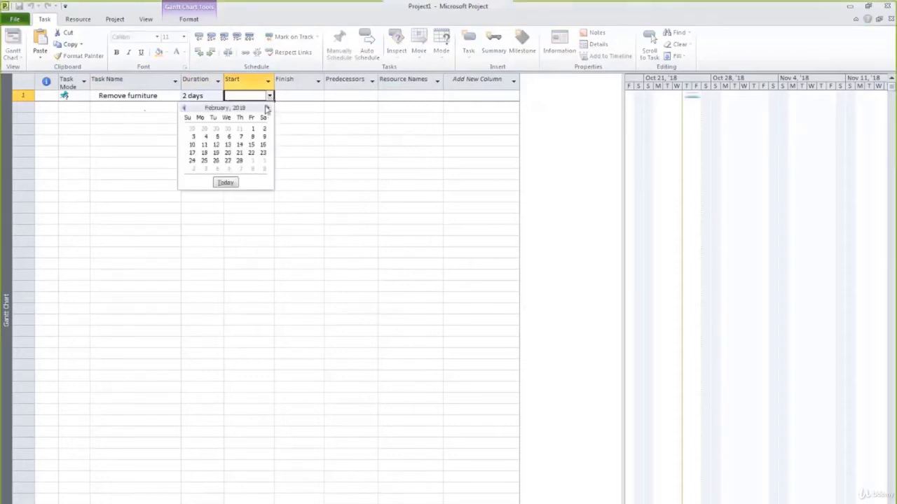
{"action": "left_click", "coordinate": [267, 108]}
{"action": "left_click", "coordinate": [267, 108]}
{"action": "left_click", "coordinate": [205, 137]}
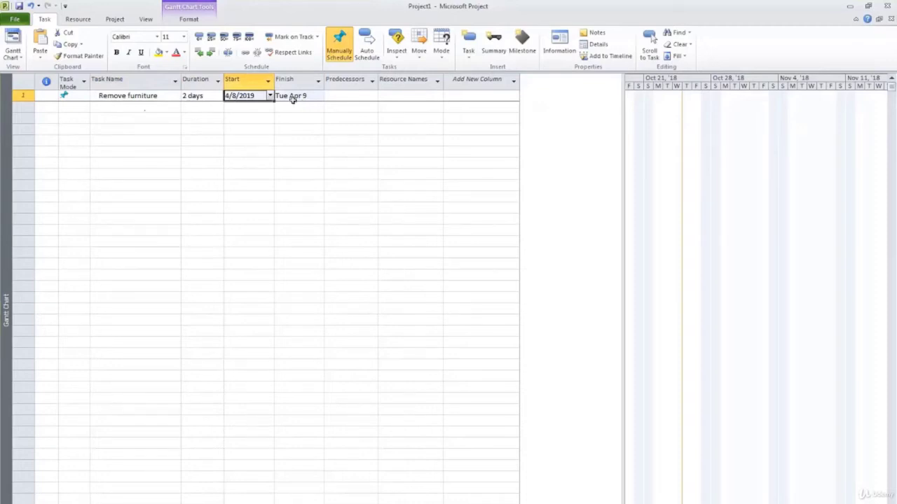
{"action": "left_click", "coordinate": [399, 97]}
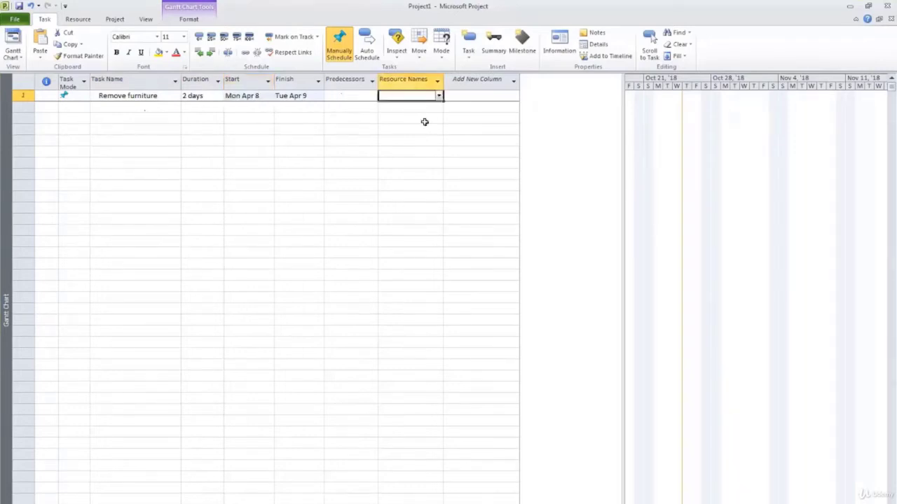
{"action": "type", "text": "Brother"}
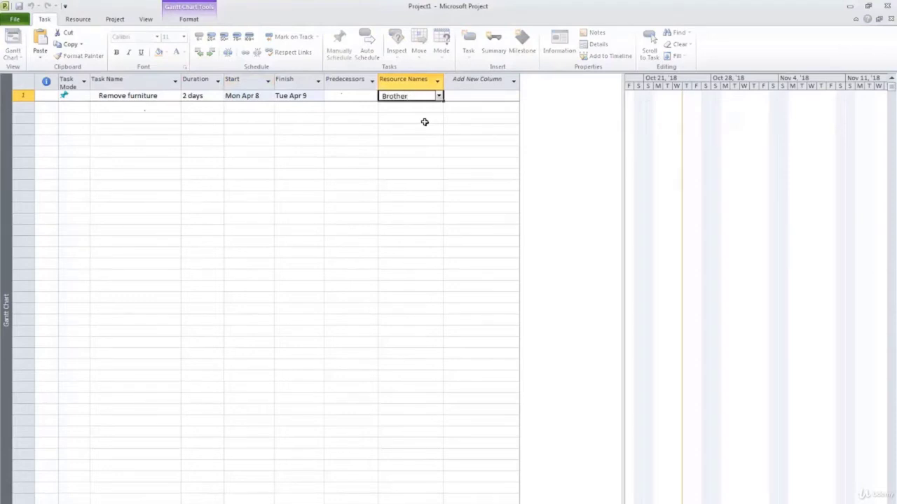
{"action": "key", "text": "Return"}
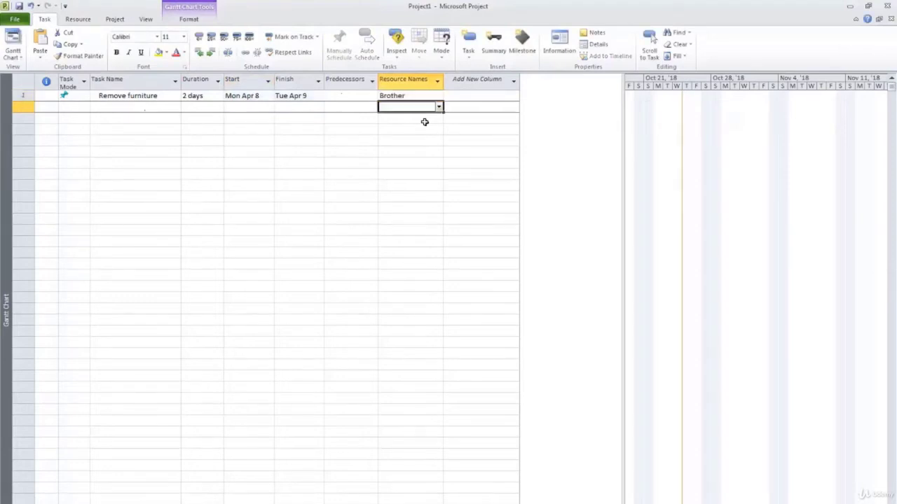
Add task 2 'Cover the floor' (1 day) and link it after Remove furniture
{"action": "left_click", "coordinate": [118, 106]}
{"action": "type", "text": "C"}
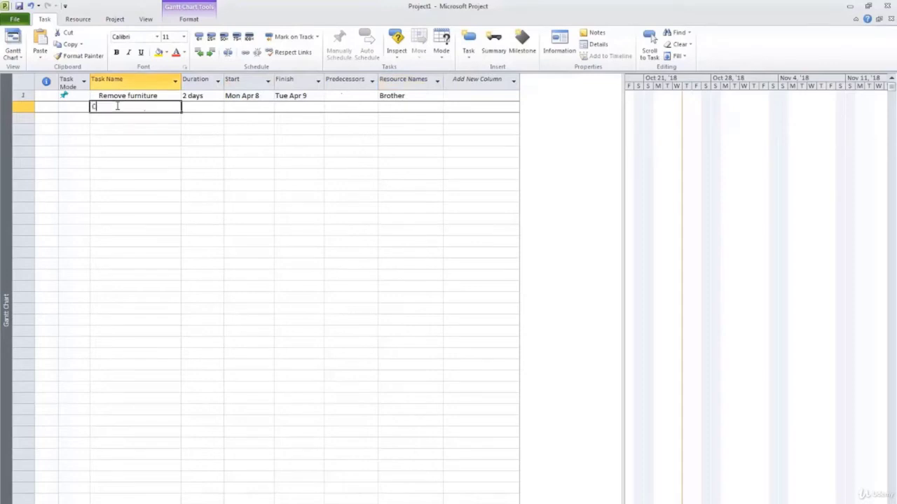
{"action": "type", "text": "over the floor"}
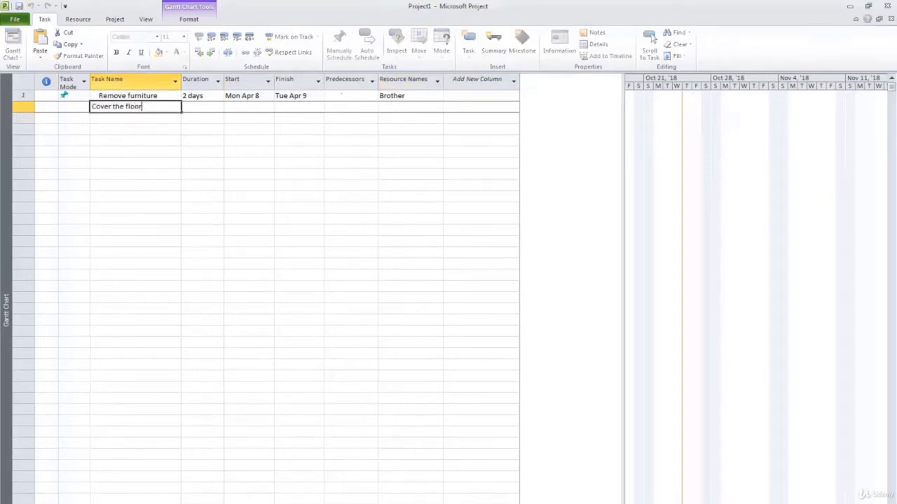
{"action": "key", "text": "Tab"}
{"action": "type", "text": "1 day"}
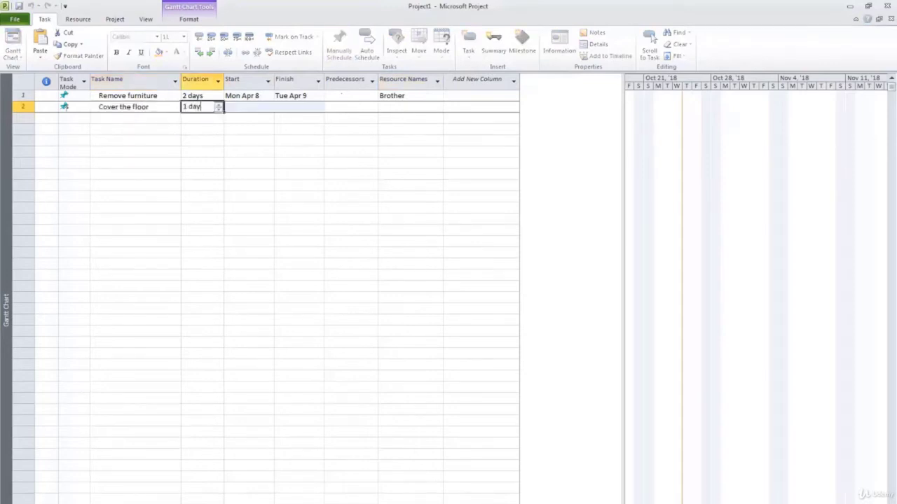
{"action": "key", "text": "Tab"}
{"action": "key", "text": "Tab"}
{"action": "key", "text": "shift+Tab"}
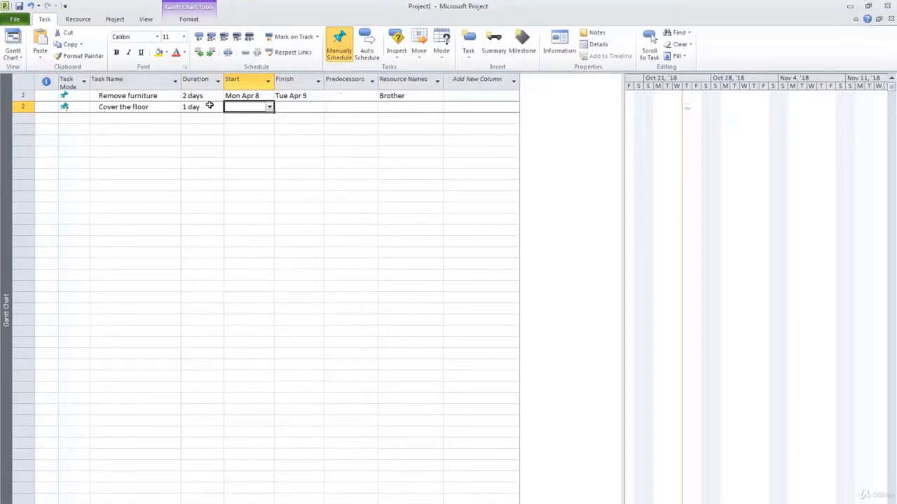
{"action": "left_click_drag", "start_coordinate": [166, 95], "coordinate": [166, 106]}
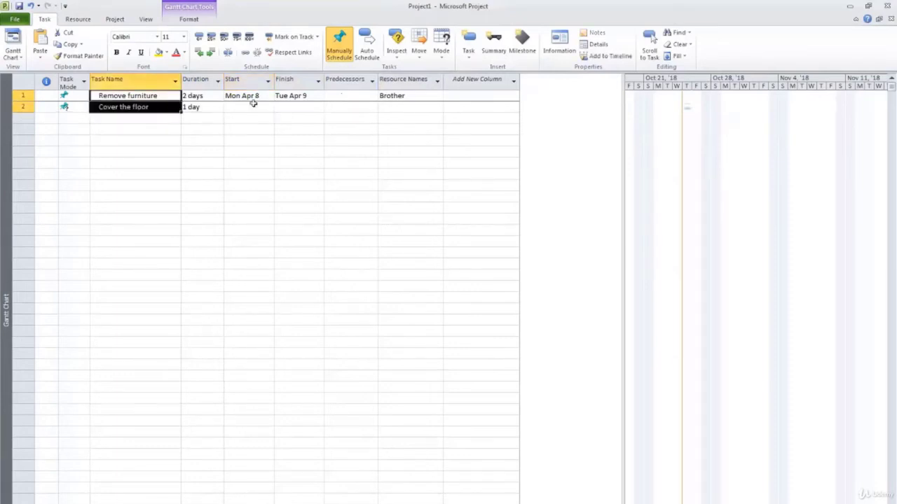
{"action": "left_click", "coordinate": [244, 54]}
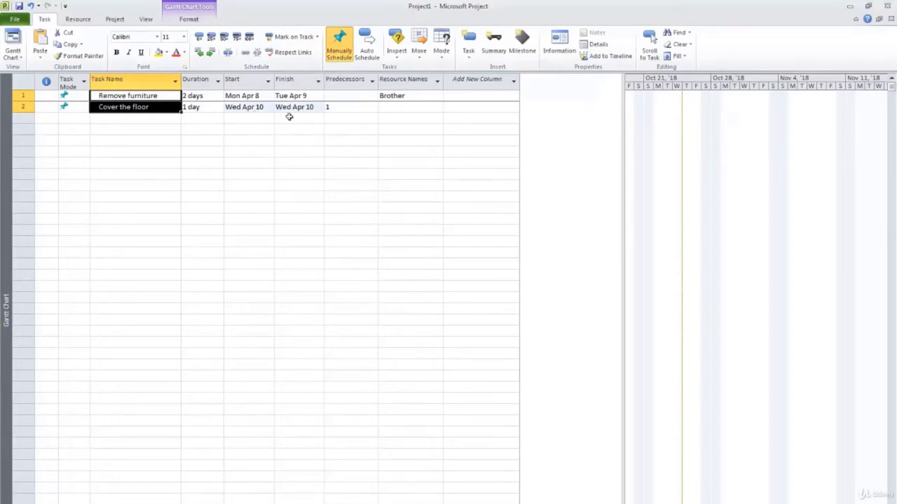
Assign Father as the resource for Cover the floor
{"action": "left_click", "coordinate": [432, 105]}
{"action": "type", "text": "Father"}
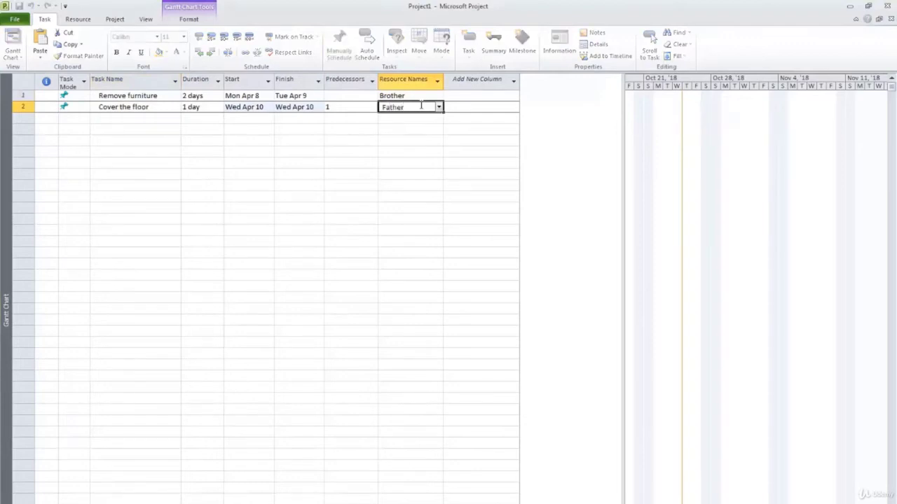
{"action": "key", "text": "Return"}
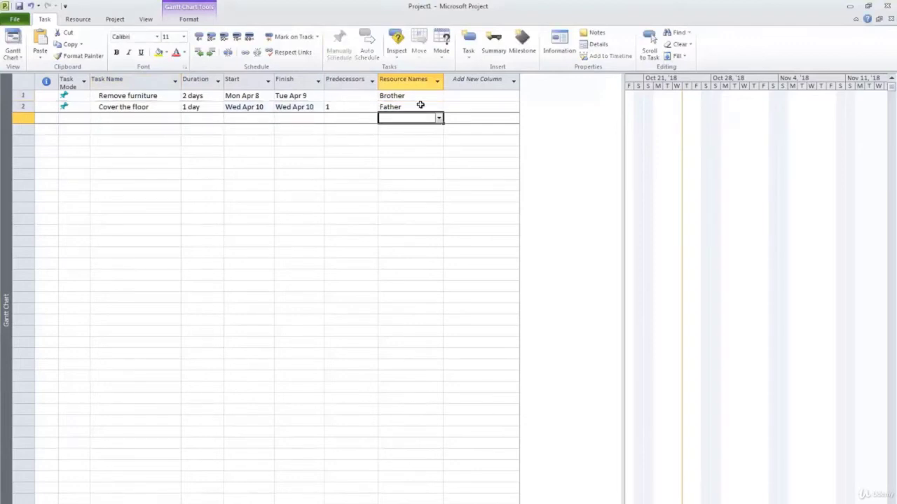
Add task 3 'Paint the Room': 5 days, predecessor 2, resource Father
{"action": "left_click", "coordinate": [153, 119]}
{"action": "type", "text": "Paint "}
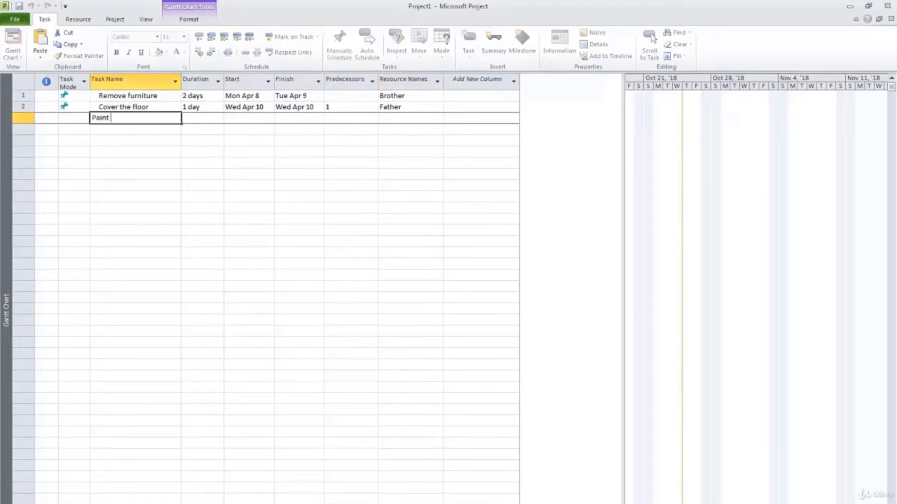
{"action": "type", "text": "the Room"}
{"action": "key", "text": "Tab"}
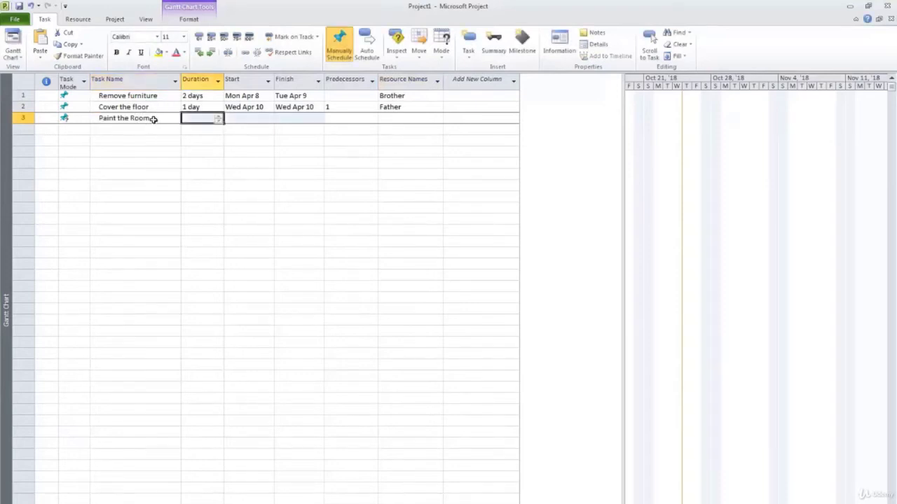
{"action": "type", "text": "5 days"}
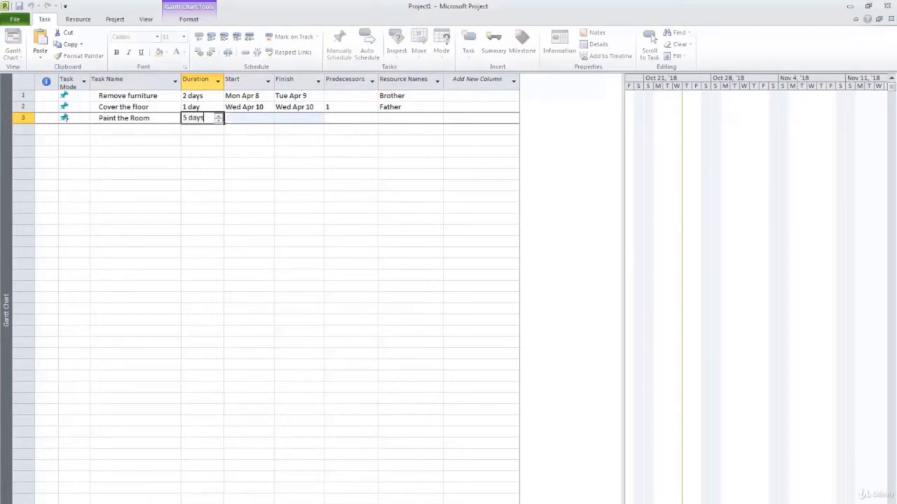
{"action": "key", "text": "Tab"}
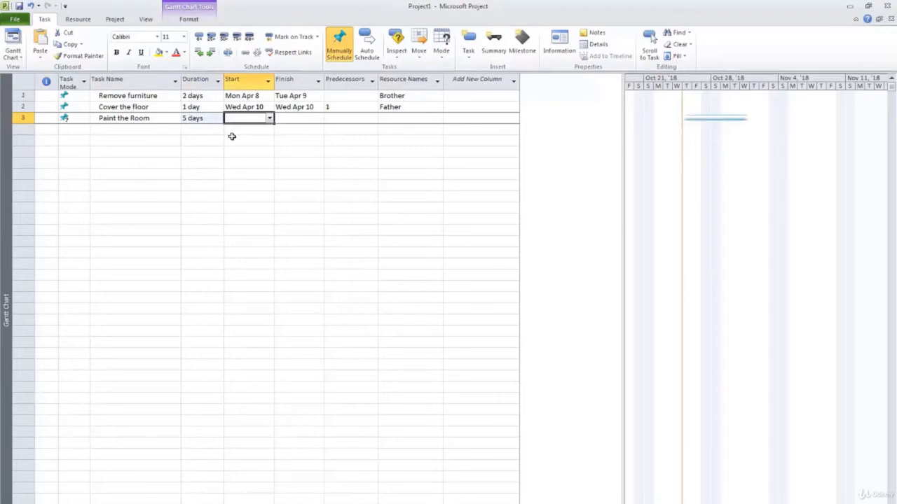
{"action": "left_click", "coordinate": [336, 119]}
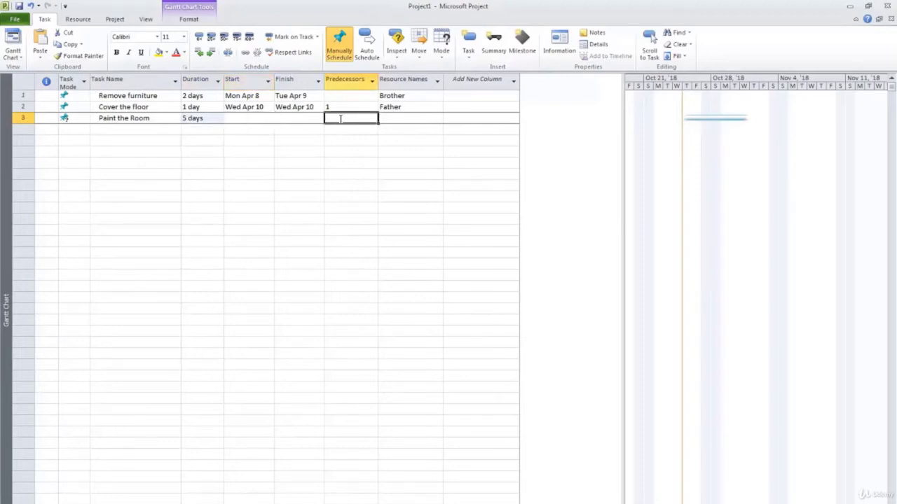
{"action": "type", "text": "2"}
{"action": "key", "text": "Return"}
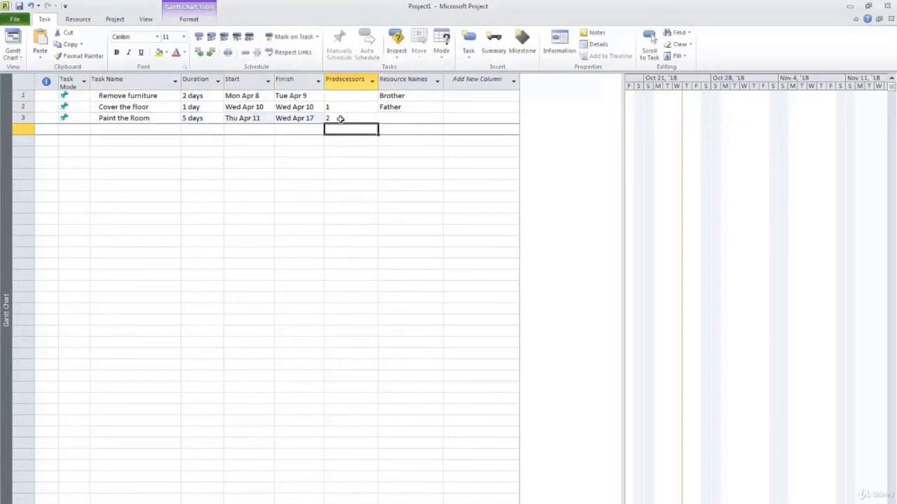
{"action": "left_click", "coordinate": [389, 118]}
{"action": "type", "text": "Father"}
{"action": "key", "text": "Return"}
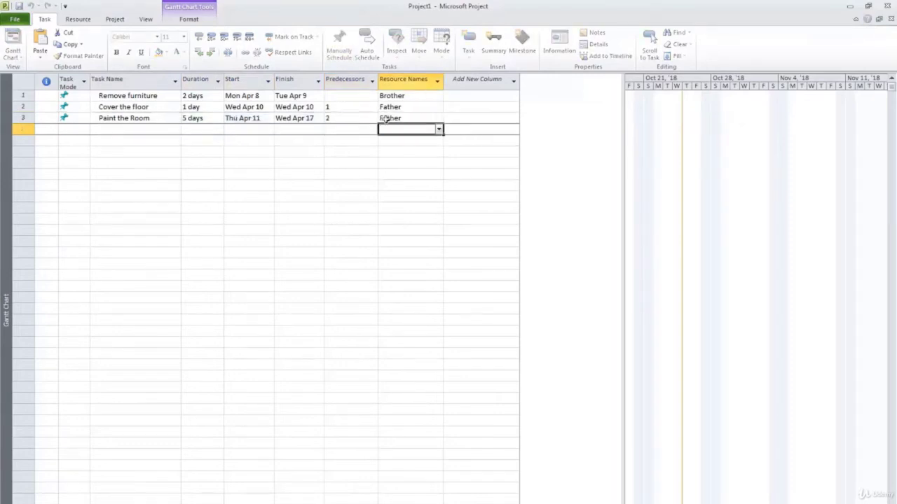
Add task 4 'Position new furniture' lasting 2 days with predecessor 3
{"action": "left_click", "coordinate": [118, 130]}
{"action": "type", "text": "Position new furniture"}
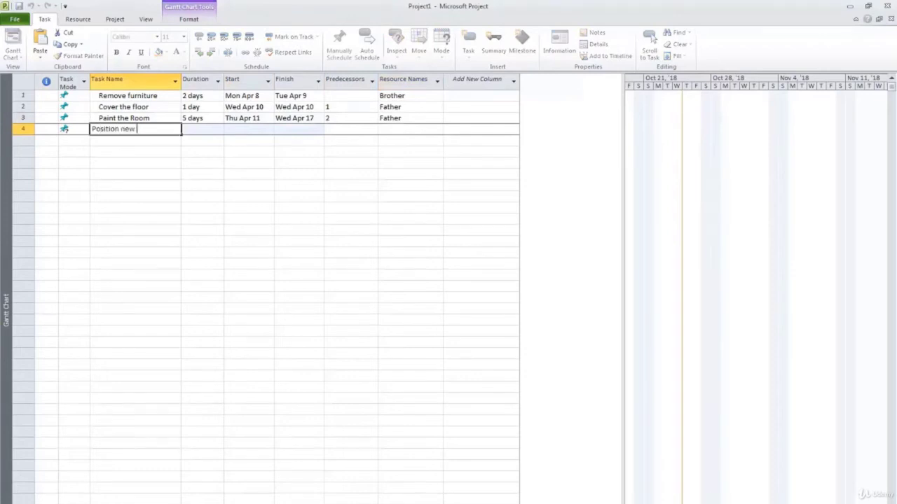
{"action": "key", "text": "Tab"}
{"action": "type", "text": "2 da"}
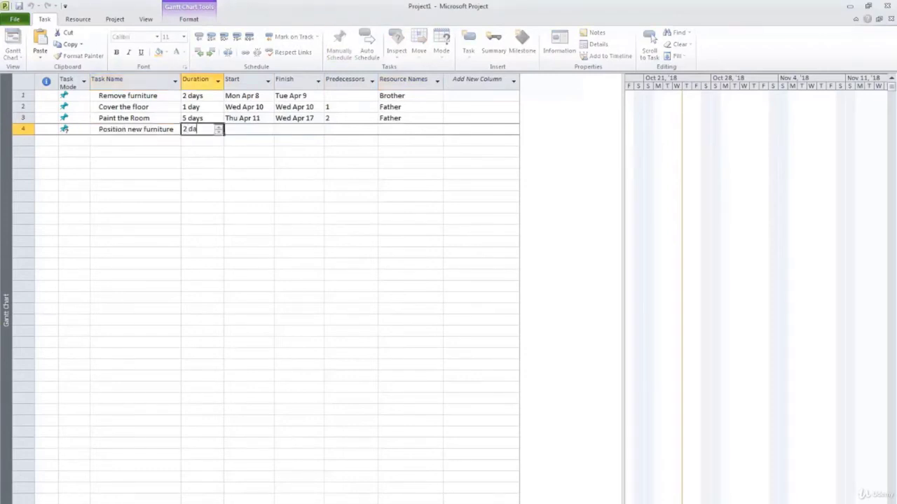
{"action": "type", "text": "ys"}
{"action": "key", "text": "Tab"}
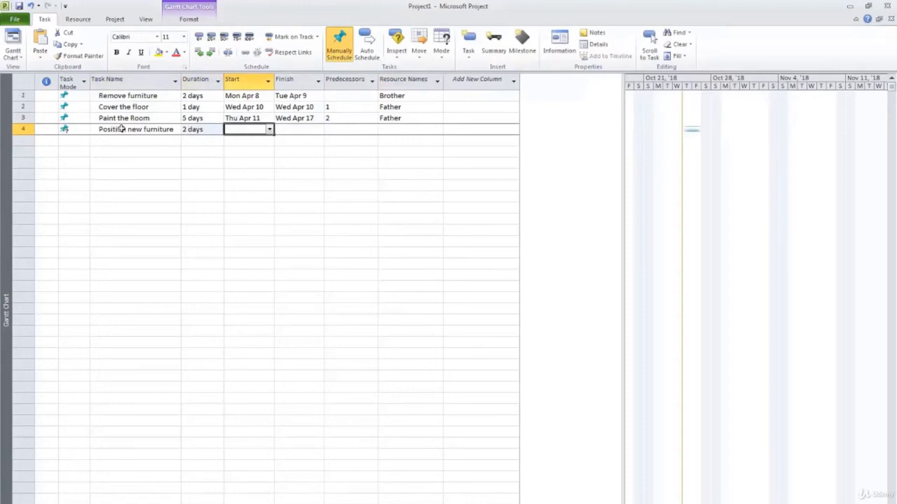
{"action": "key", "text": "Tab"}
{"action": "key", "text": "Tab"}
{"action": "type", "text": "3"}
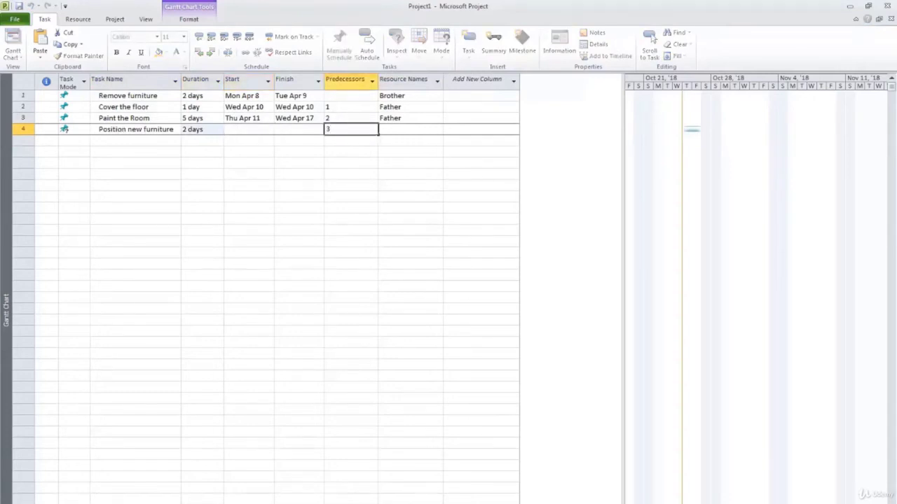
{"action": "key", "text": "Return"}
Add task 5 'Decorate room': 1 day, predecessor 4, resource Sister
{"action": "left_click", "coordinate": [120, 141]}
{"action": "type", "text": "De"}
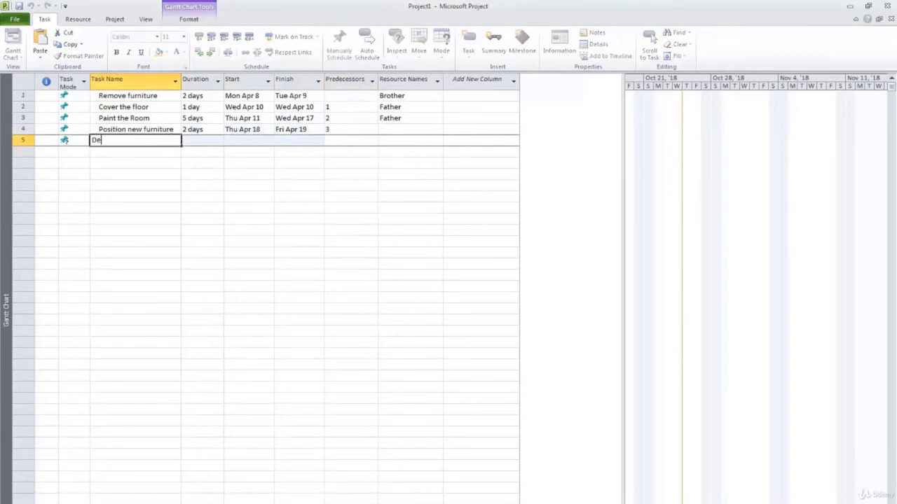
{"action": "type", "text": "corate room"}
{"action": "key", "text": "Tab"}
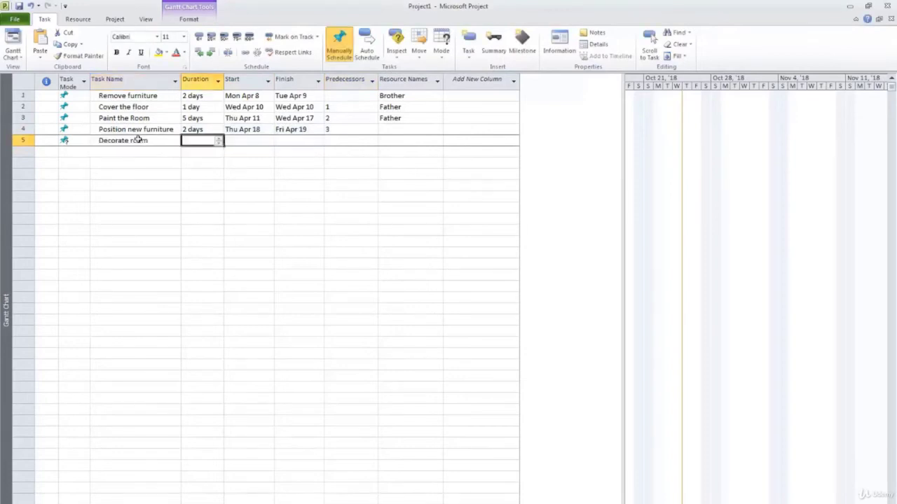
{"action": "type", "text": "1 day"}
{"action": "key", "text": "Tab"}
{"action": "key", "text": "Tab"}
{"action": "key", "text": "Tab"}
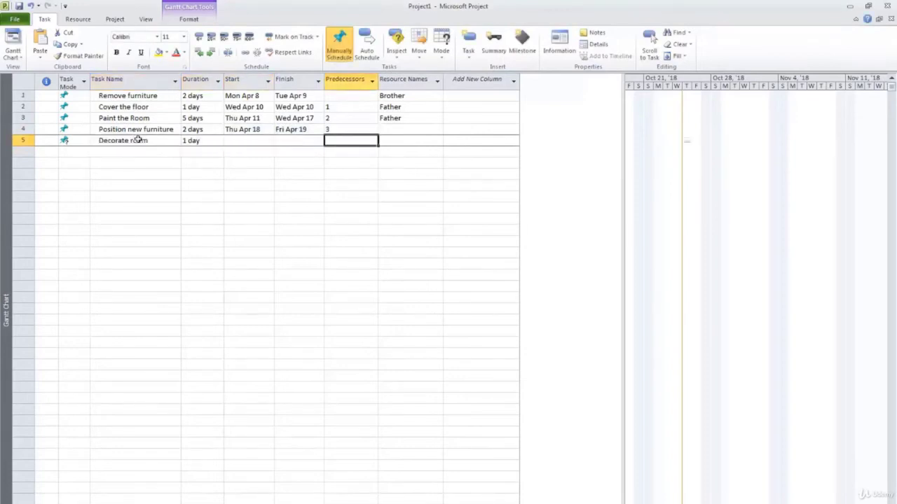
{"action": "type", "text": "4"}
{"action": "key", "text": "Tab"}
{"action": "type", "text": "Sister"}
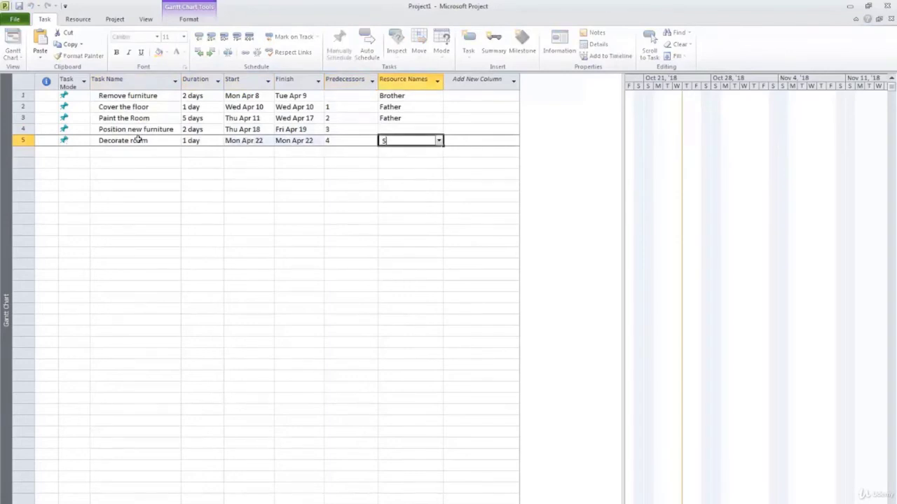
Assign Brother as the resource for Position new furniture
{"action": "left_click", "coordinate": [405, 133]}
{"action": "type", "text": "Brother"}
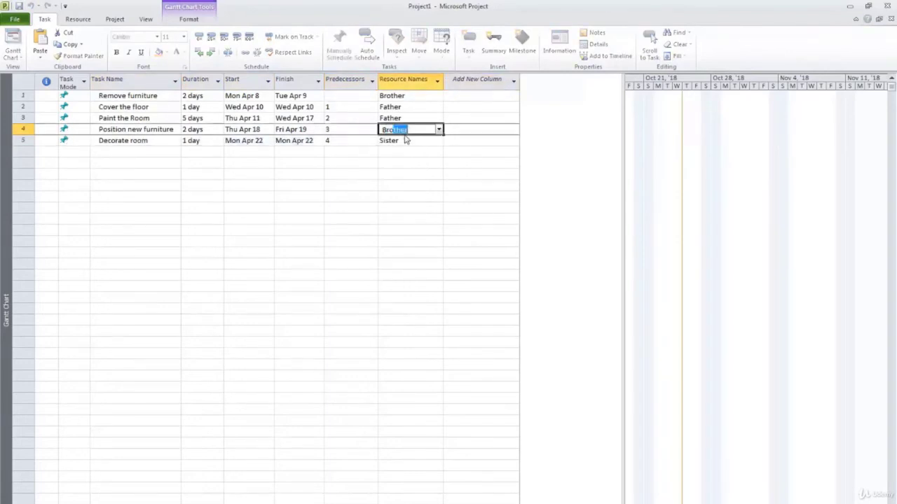
{"action": "key", "text": "Return"}
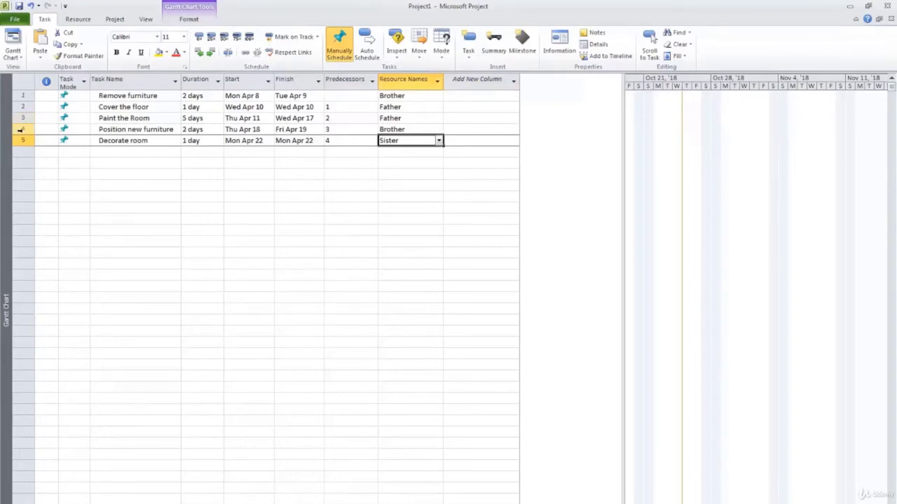
Insert five blank task rows above Position new furniture
{"action": "left_click_drag", "start_coordinate": [20, 131], "coordinate": [21, 175]}
{"action": "right_click", "coordinate": [23, 179]}
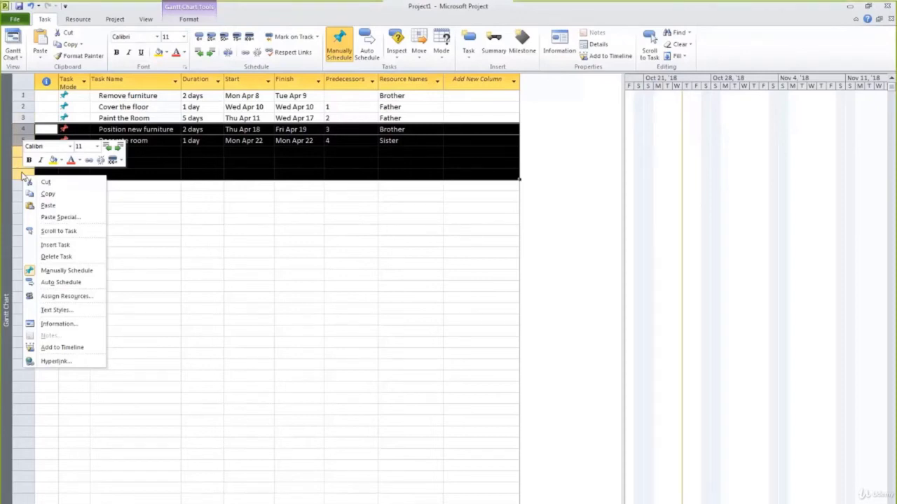
{"action": "left_click", "coordinate": [55, 246]}
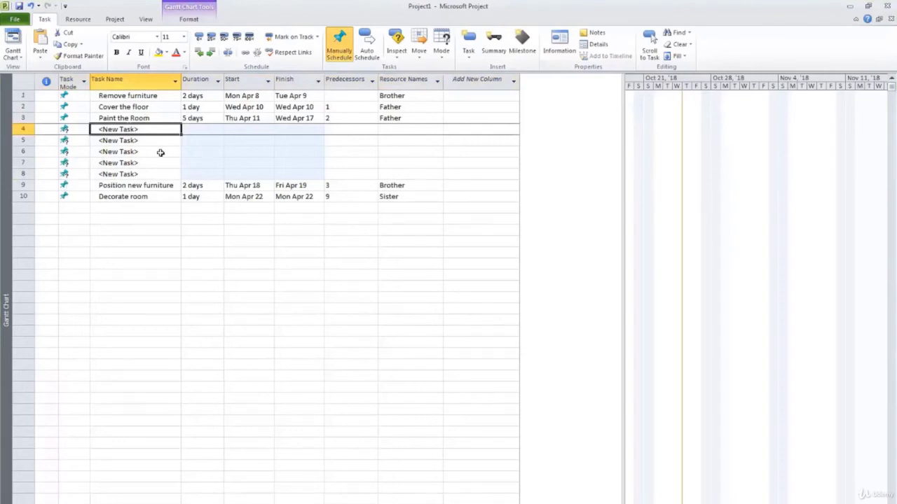
Name the new rows Wall 1, Wall 2, Wall 3, Wall 4 and Ceiling
{"action": "type", "text": "Wall 1"}
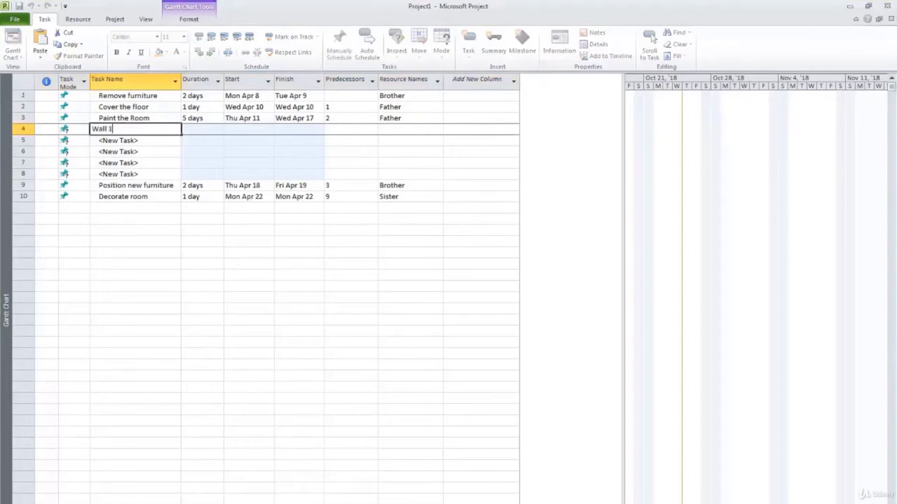
{"action": "key", "text": "Return"}
{"action": "type", "text": "Wall 2"}
{"action": "key", "text": "Return"}
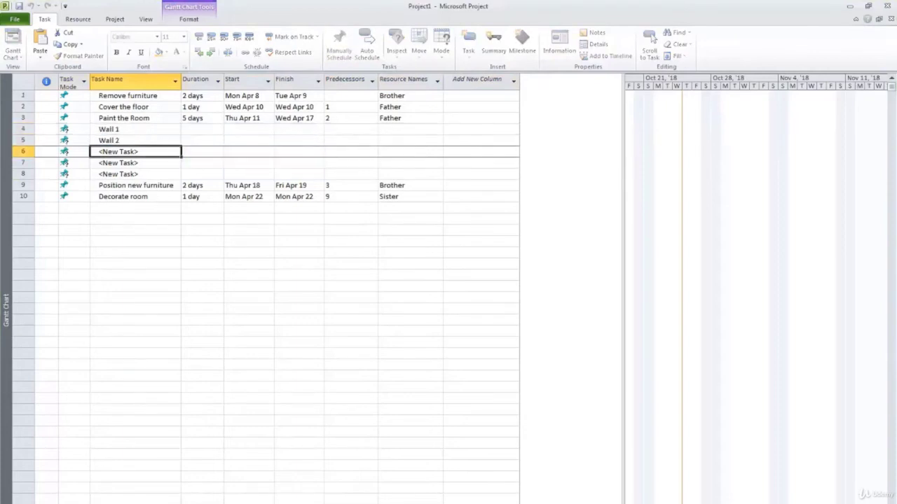
{"action": "type", "text": "Wall 3"}
{"action": "key", "text": "Return"}
{"action": "type", "text": "Wall 4"}
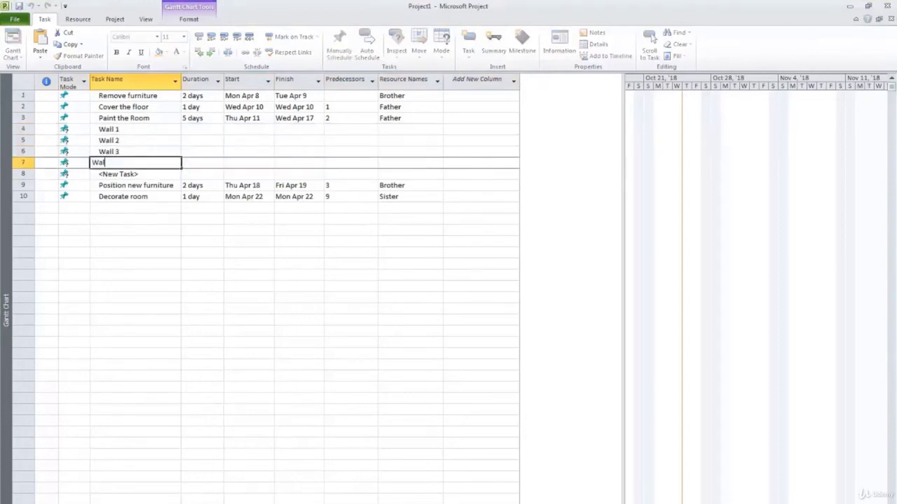
{"action": "key", "text": "Return"}
{"action": "type", "text": "Ceiling"}
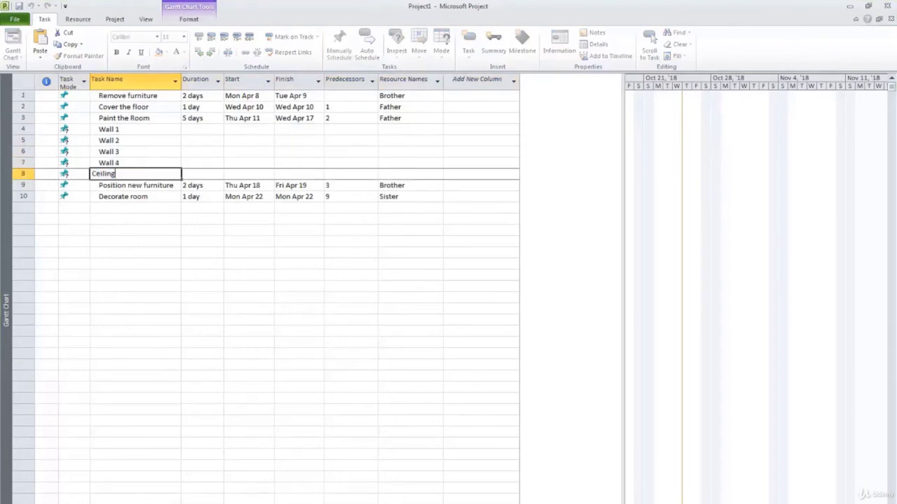
{"action": "key", "text": "Tab"}
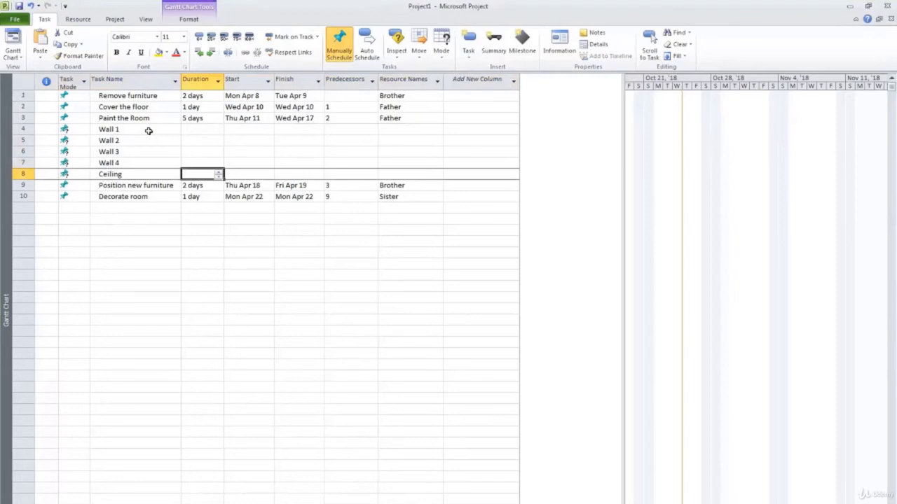
Indent Wall 1 through Ceiling under Paint the Room and collapse that summary task
{"action": "left_click_drag", "start_coordinate": [148, 131], "coordinate": [146, 173]}
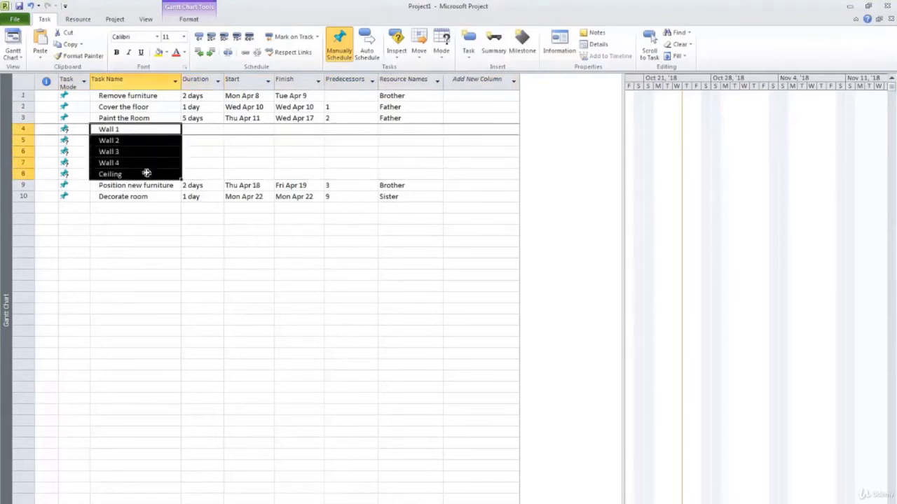
{"action": "left_click", "coordinate": [211, 55]}
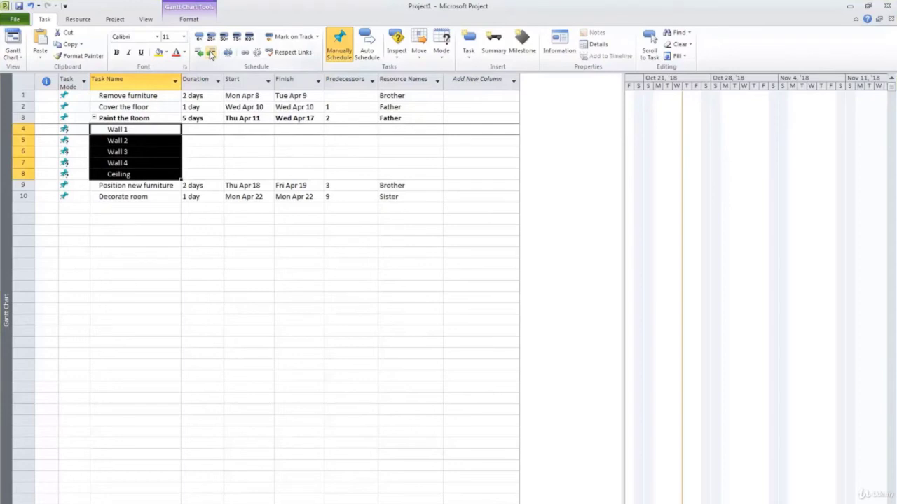
{"action": "left_click", "coordinate": [94, 119]}
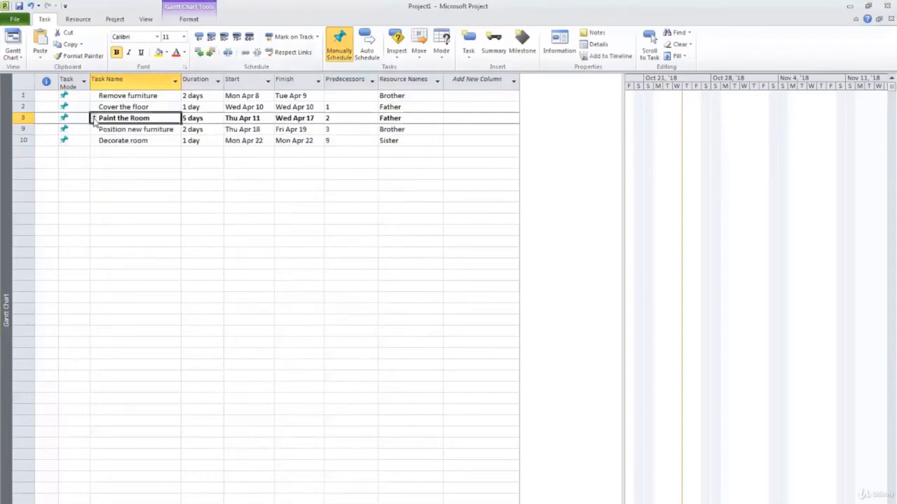
Expand Paint the Room and give Wall 1–4 and Ceiling each a 1-day duration
{"action": "left_click", "coordinate": [94, 120]}
{"action": "left_click", "coordinate": [199, 131]}
{"action": "type", "text": "1"}
{"action": "key", "text": "Return"}
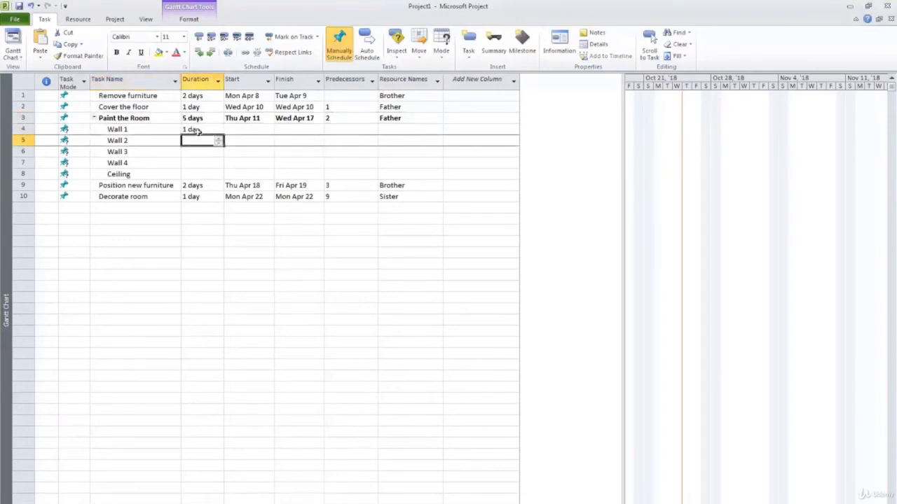
{"action": "type", "text": "1 da"}
{"action": "key", "text": "Return"}
{"action": "type", "text": "1"}
{"action": "key", "text": "Return"}
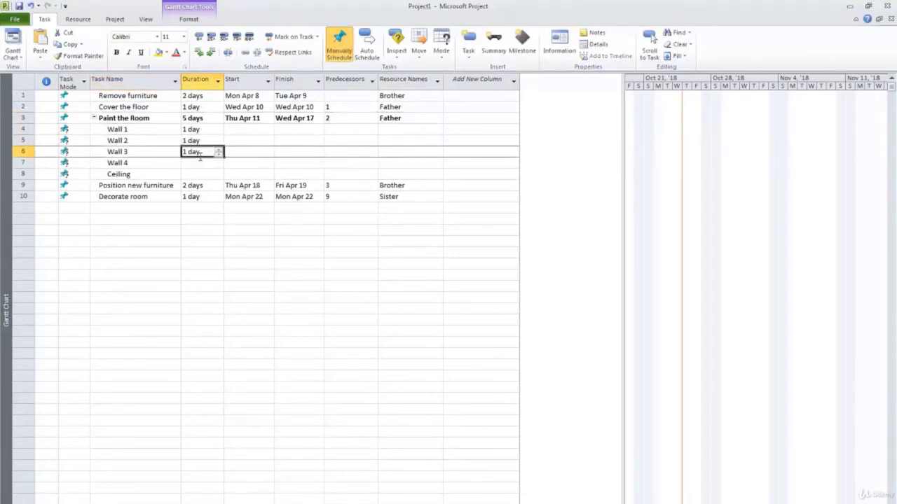
{"action": "type", "text": "1"}
{"action": "key", "text": "Return"}
{"action": "type", "text": "1"}
{"action": "key", "text": "Up"}
{"action": "key", "text": "Right"}
Set Wall 1's start date to Monday, April 8, 2019
{"action": "left_click", "coordinate": [253, 127]}
{"action": "left_click", "coordinate": [270, 129]}
{"action": "scroll", "coordinate": [200, 161], "scroll_direction": "down", "scroll_amount": 6}
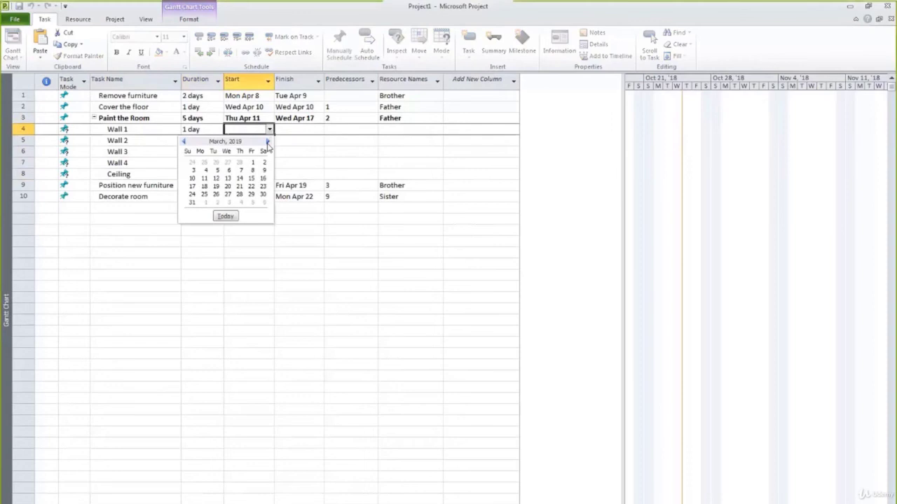
{"action": "left_click", "coordinate": [203, 172]}
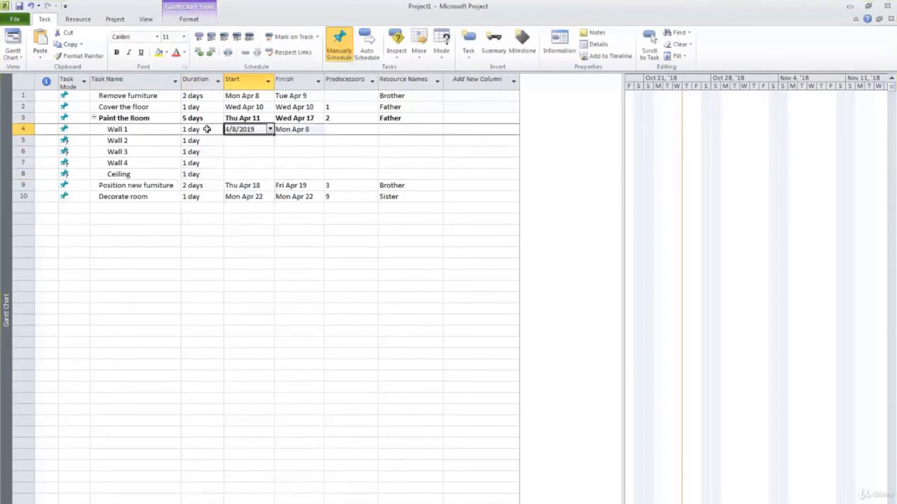
Chain the painting subtasks by entering predecessors 4, 5, 6 and 7
{"action": "left_click", "coordinate": [336, 140]}
{"action": "type", "text": "4"}
{"action": "key", "text": "Return"}
{"action": "type", "text": "5"}
{"action": "key", "text": "Return"}
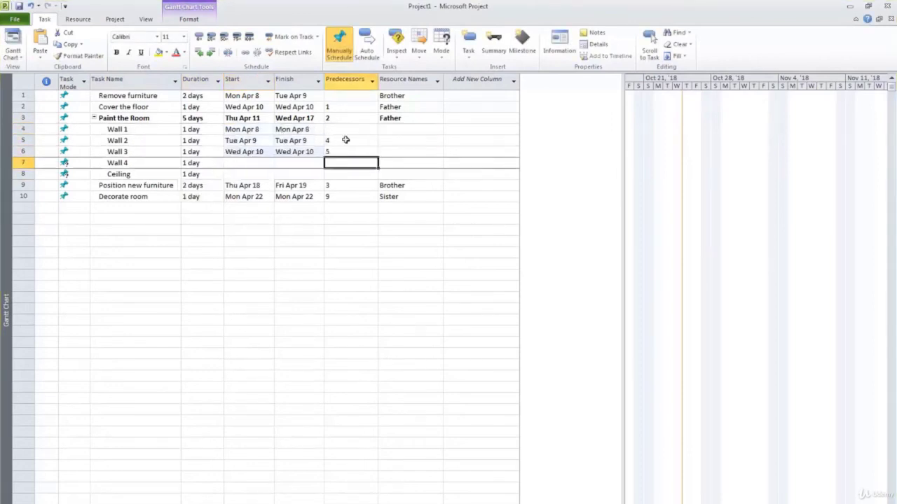
{"action": "type", "text": "6"}
{"action": "key", "text": "Return"}
{"action": "type", "text": "7"}
{"action": "key", "text": "Return"}
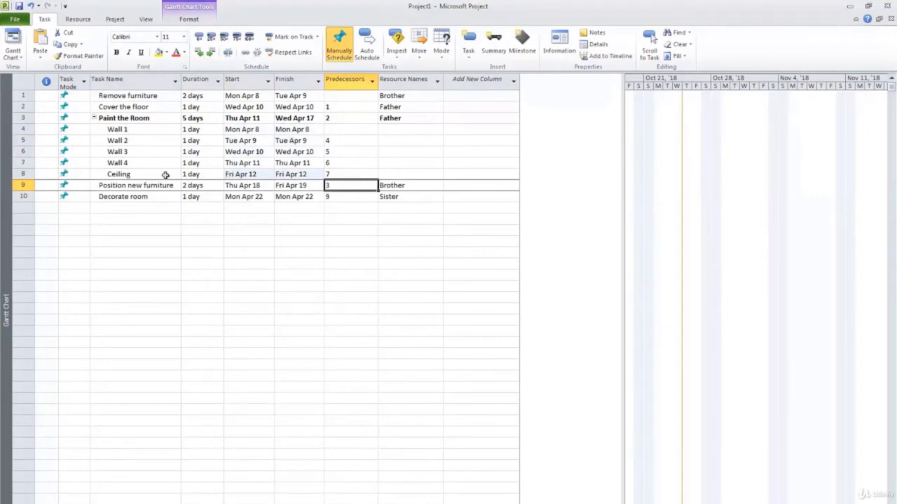
Add the note 'New furniture is heavy' to the Position new furniture task's information
{"action": "double_click", "coordinate": [125, 185]}
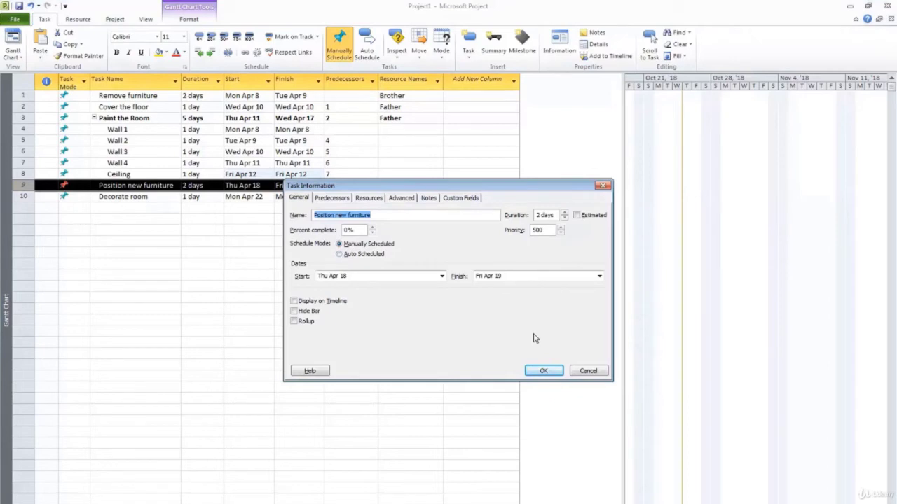
{"action": "left_click", "coordinate": [341, 198]}
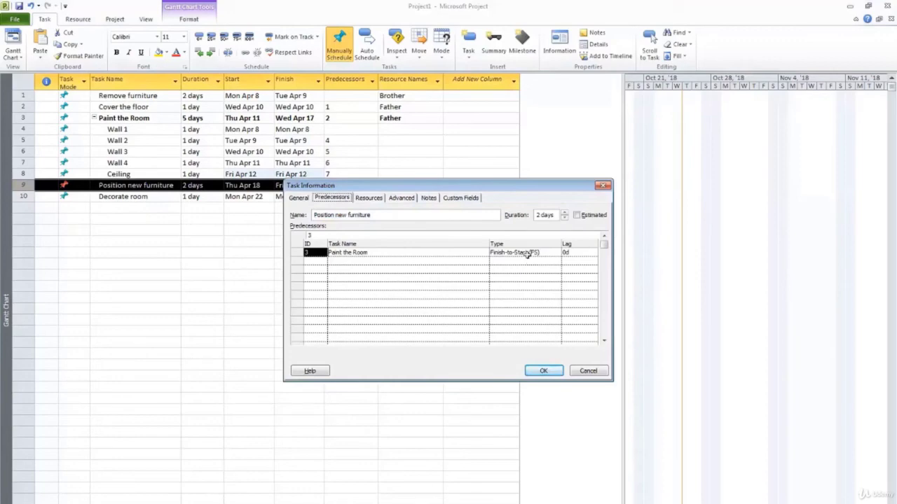
{"action": "left_click", "coordinate": [428, 197]}
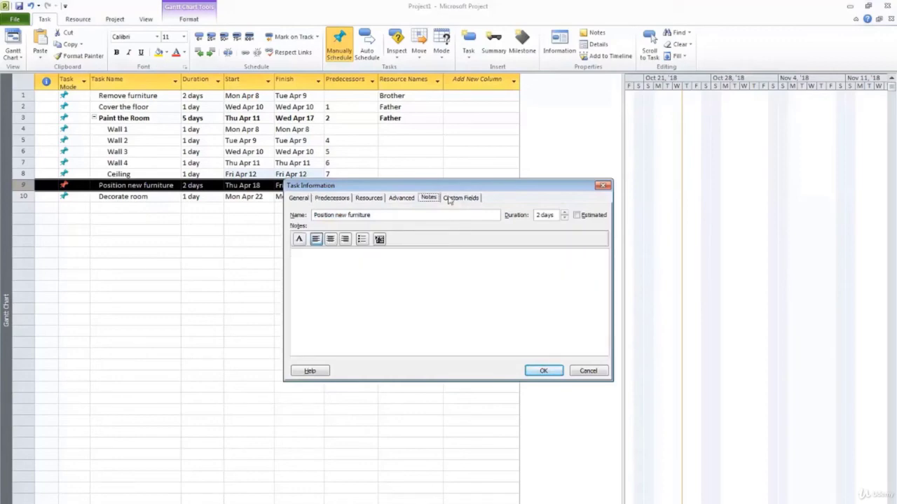
{"action": "left_click", "coordinate": [428, 248]}
{"action": "type", "text": "New furniture is heavy"}
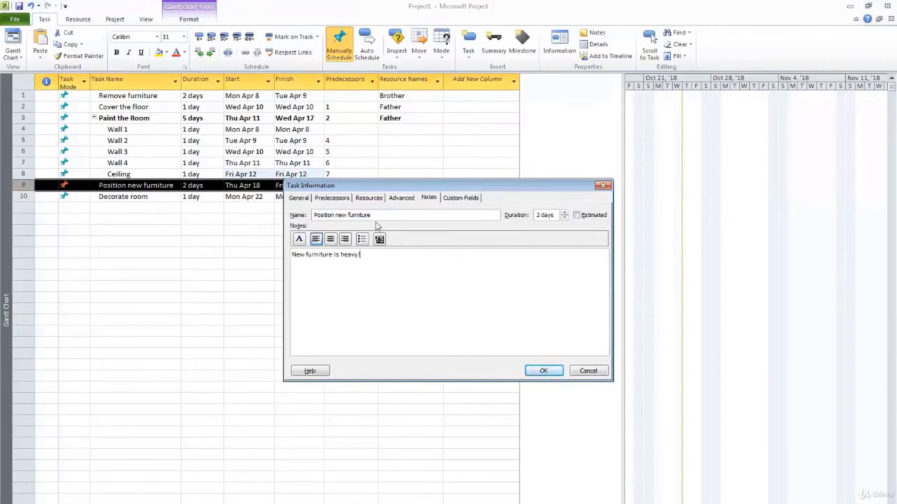
{"action": "left_click", "coordinate": [541, 370]}
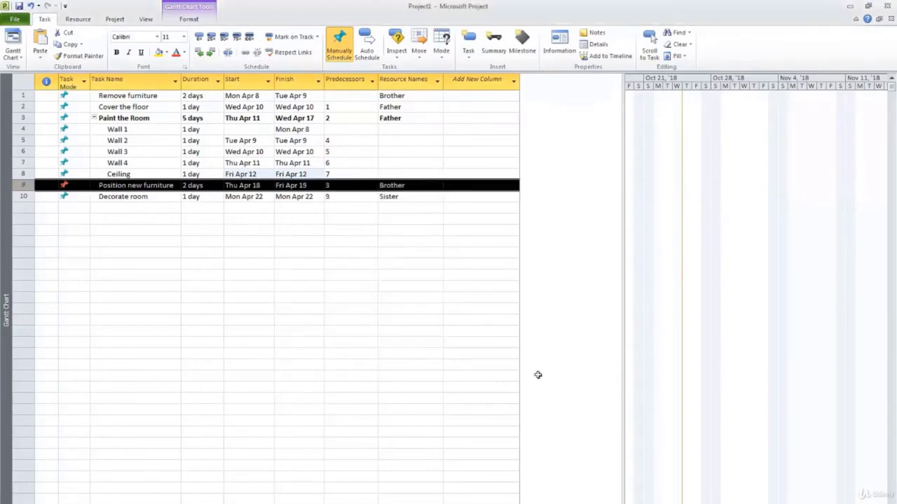
Widen the Gantt chart pane and scroll the timescale to show all April 2019 task bars
{"action": "left_click", "coordinate": [222, 241]}
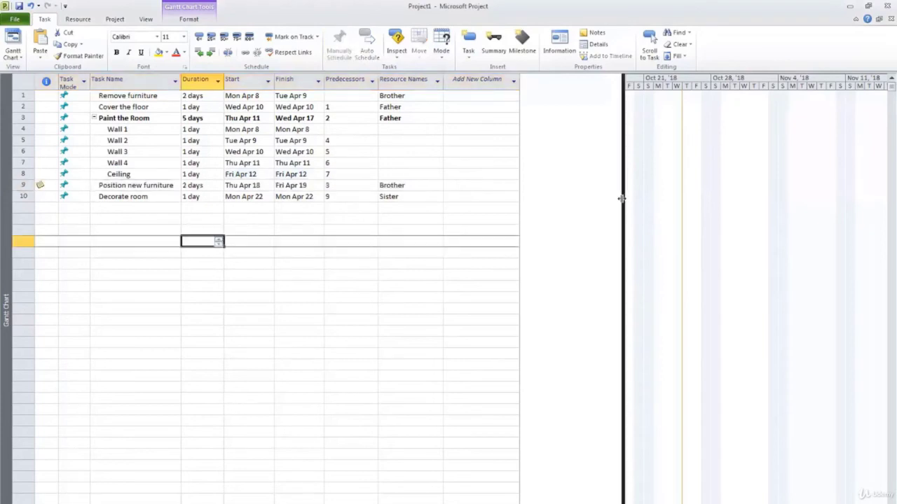
{"action": "left_click_drag", "start_coordinate": [621, 199], "coordinate": [551, 199]}
{"action": "scroll", "coordinate": [735, 463], "scroll_direction": "right", "scroll_amount": 3}
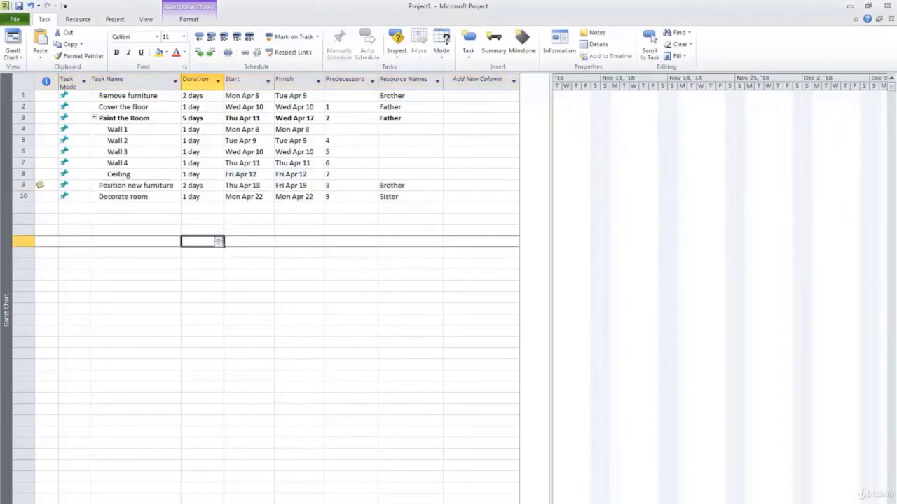
{"action": "scroll", "coordinate": [735, 463], "scroll_direction": "right", "scroll_amount": 5}
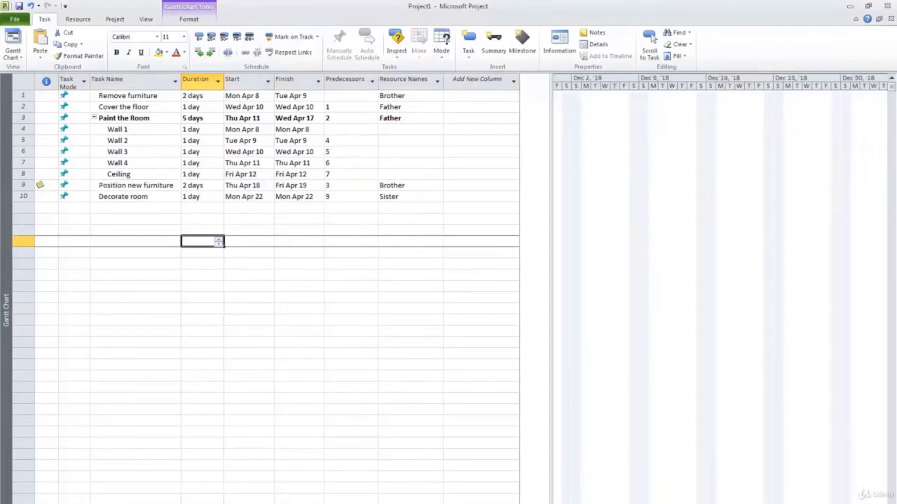
{"action": "scroll", "coordinate": [721, 295], "scroll_direction": "right", "scroll_amount": 8}
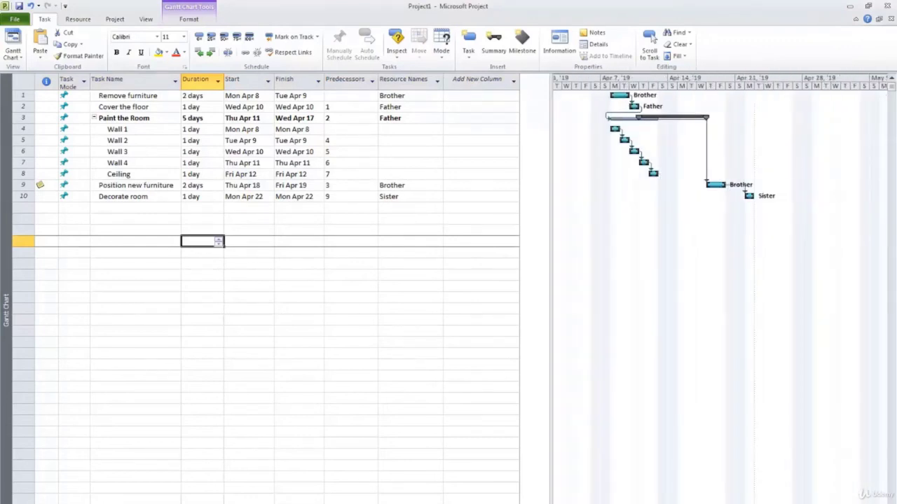
{"action": "scroll", "coordinate": [721, 294], "scroll_direction": "up", "scroll_amount": 3}
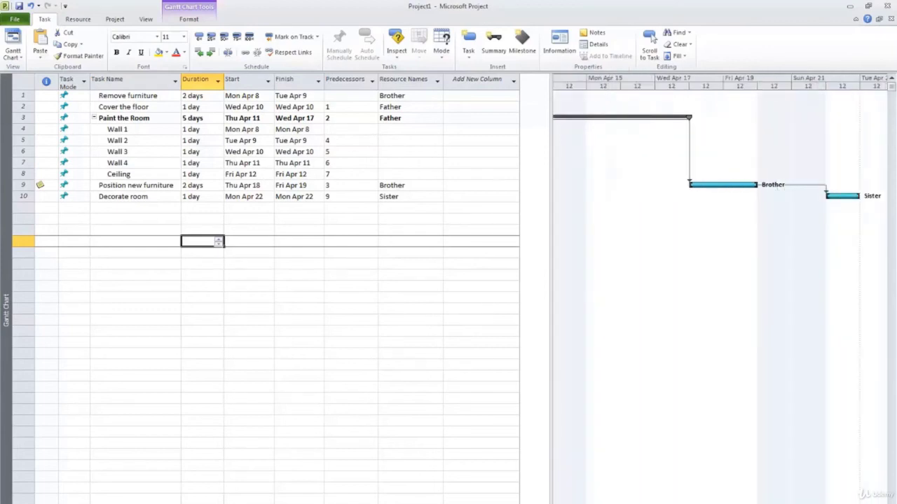
{"action": "scroll", "coordinate": [721, 294], "scroll_direction": "down", "scroll_amount": 3}
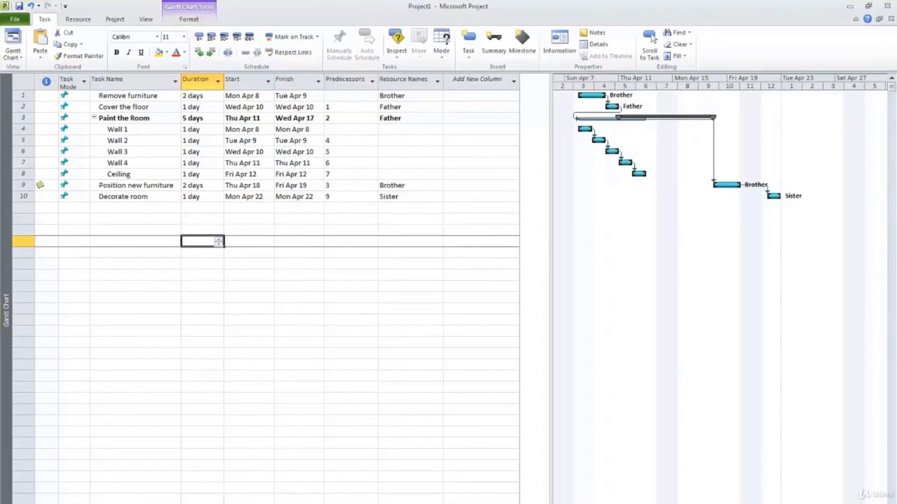
{"action": "scroll", "coordinate": [721, 295], "scroll_direction": "left", "scroll_amount": 3}
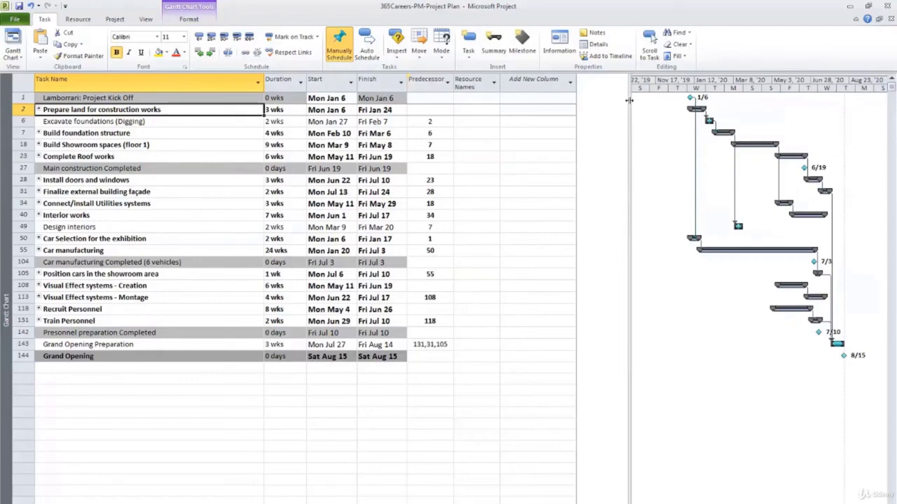
Expand Prepare land for construction works, Car manufacturing and Manufacture model 1
{"action": "left_click", "coordinate": [48, 379]}
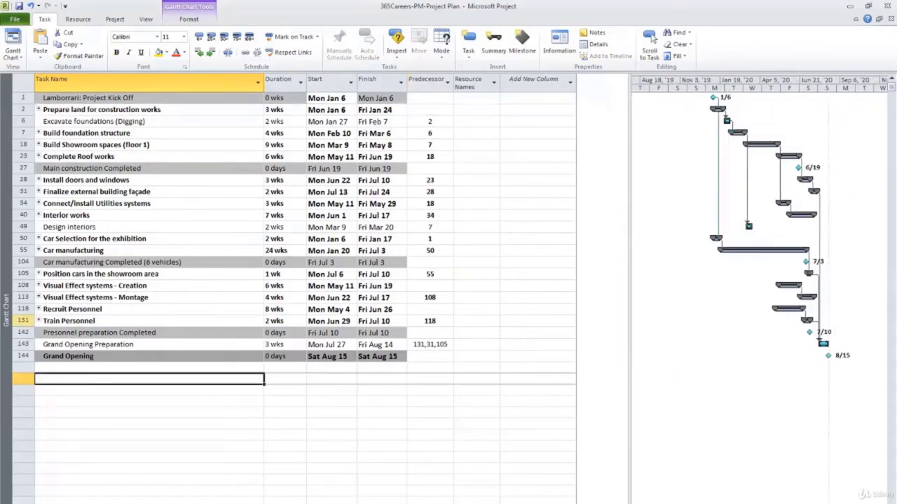
{"action": "left_click", "coordinate": [39, 110]}
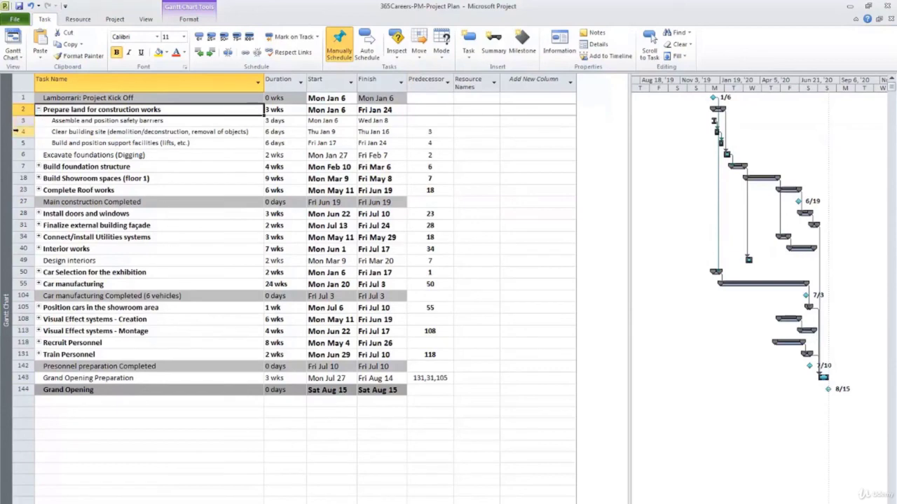
{"action": "left_click", "coordinate": [39, 284]}
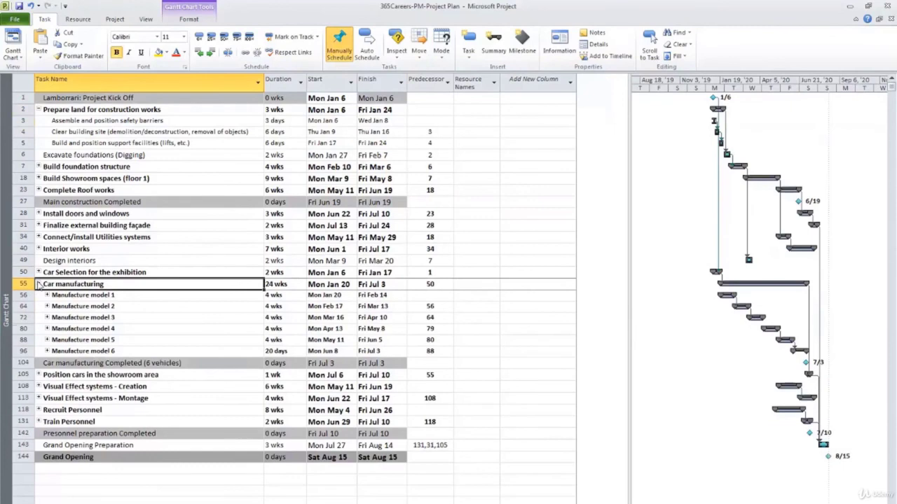
{"action": "left_click", "coordinate": [47, 295]}
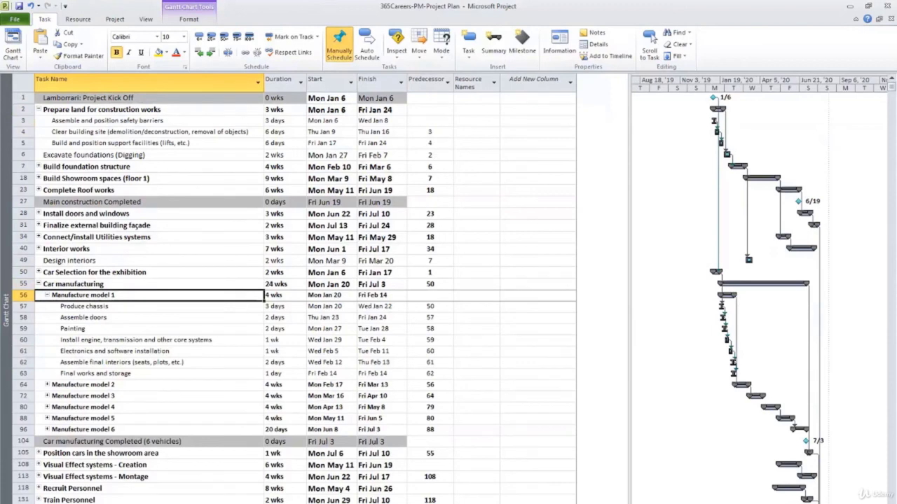
Expand Recruit Personnel and its Confirm staff requirements subtask
{"action": "scroll", "coordinate": [47, 295], "scroll_direction": "down", "scroll_amount": 1}
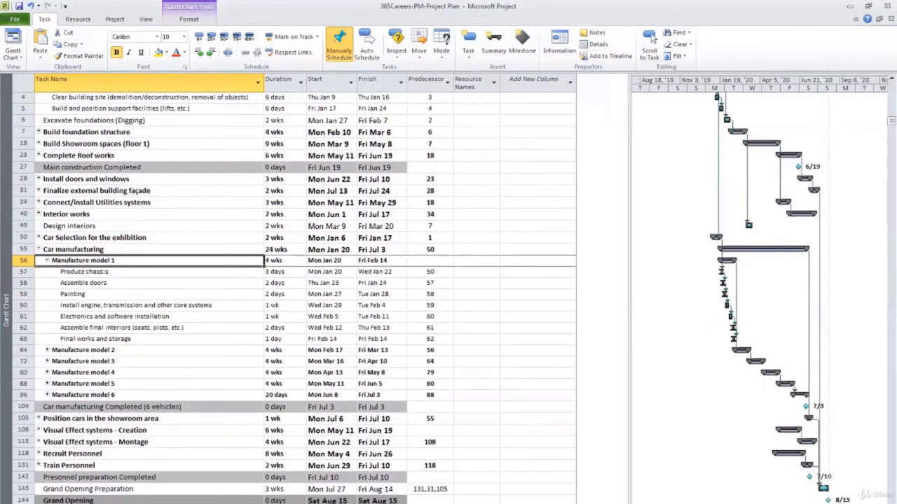
{"action": "left_click", "coordinate": [38, 454]}
{"action": "scroll", "coordinate": [39, 455], "scroll_direction": "down", "scroll_amount": 1}
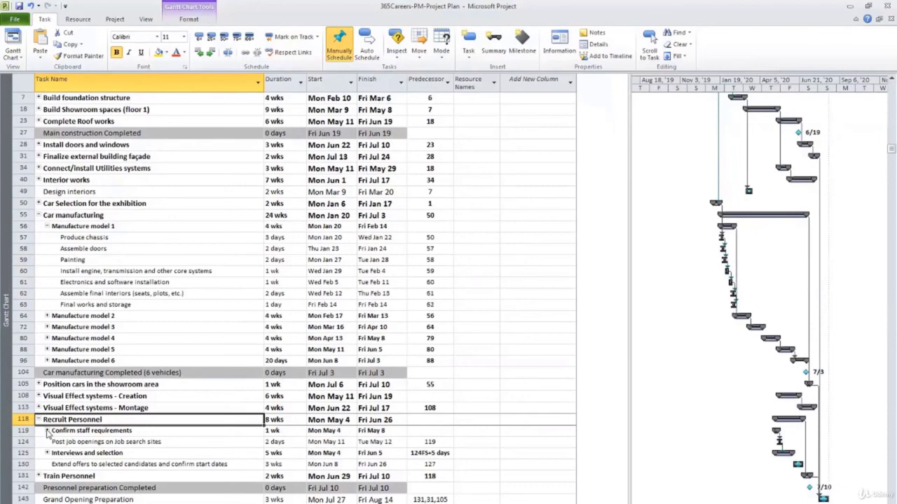
{"action": "left_click", "coordinate": [47, 431]}
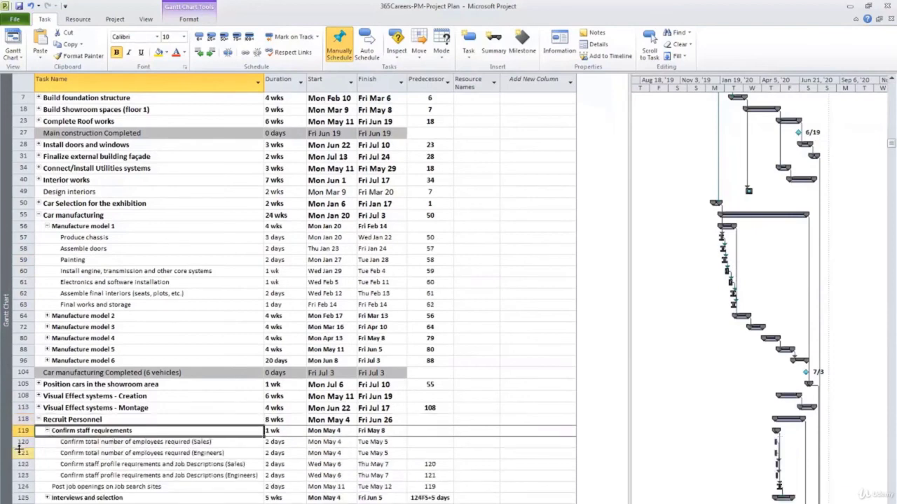
{"action": "scroll", "coordinate": [19, 449], "scroll_direction": "down", "scroll_amount": 1}
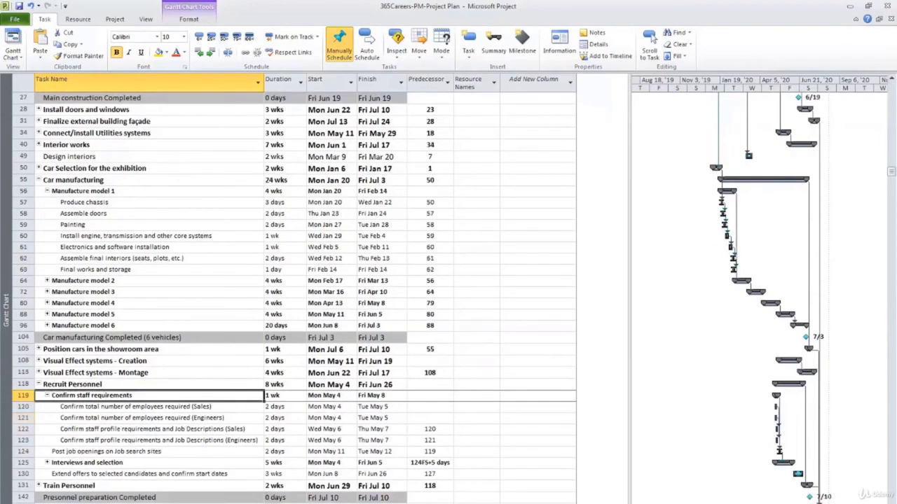